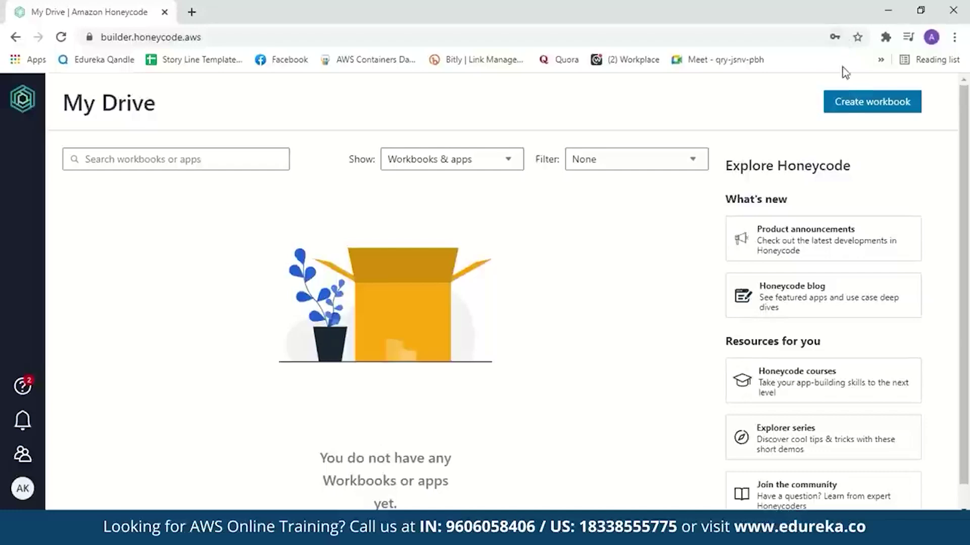
Create a new workbook from scratch named "TeamTask".
{"action": "left_click", "coordinate": [846, 106]}
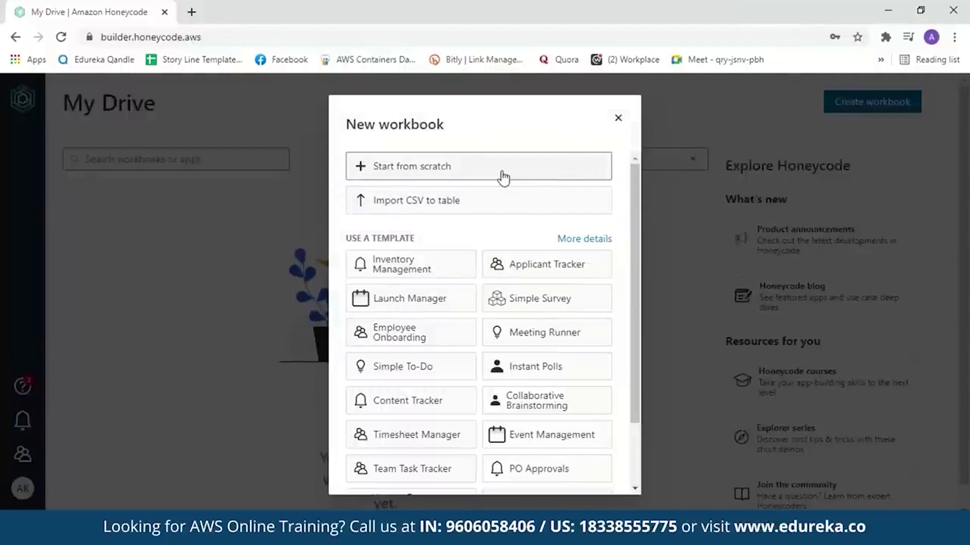
{"action": "mouse_move", "coordinate": [634, 230]}
{"action": "left_mouse_down"}
{"action": "mouse_move", "coordinate": [641, 286]}
{"action": "mouse_move", "coordinate": [644, 222]}
{"action": "left_mouse_up"}
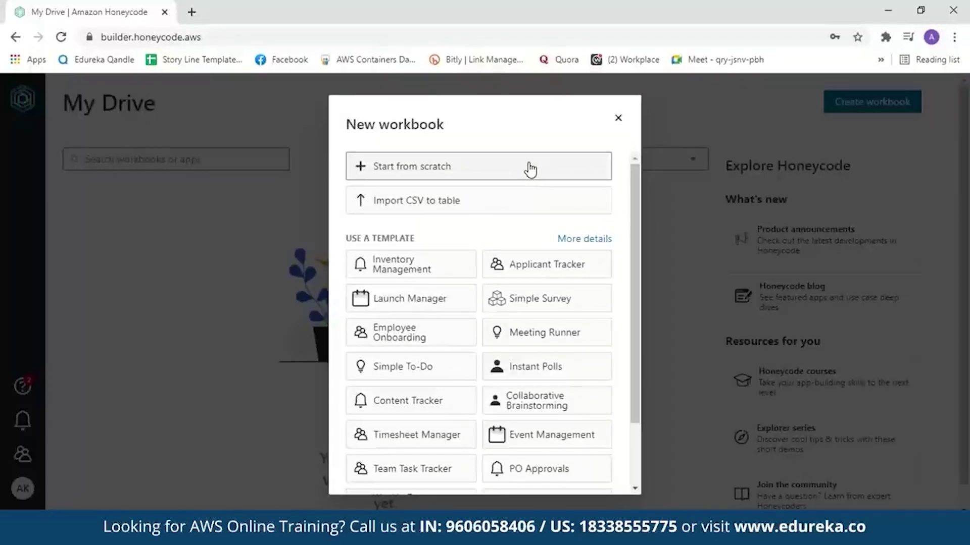
{"action": "left_click", "coordinate": [531, 169]}
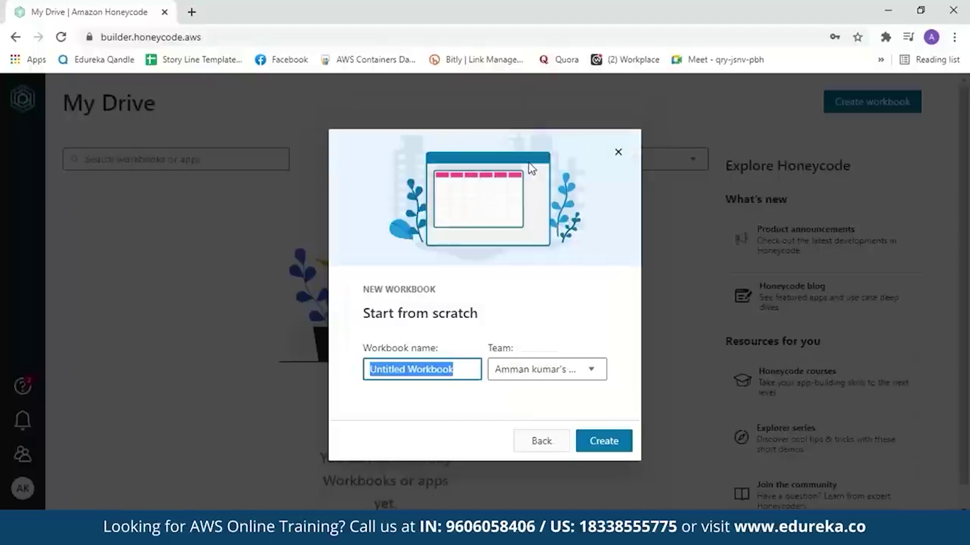
{"action": "key", "text": "BackSpace"}
{"action": "type", "text": "TeamTask"}
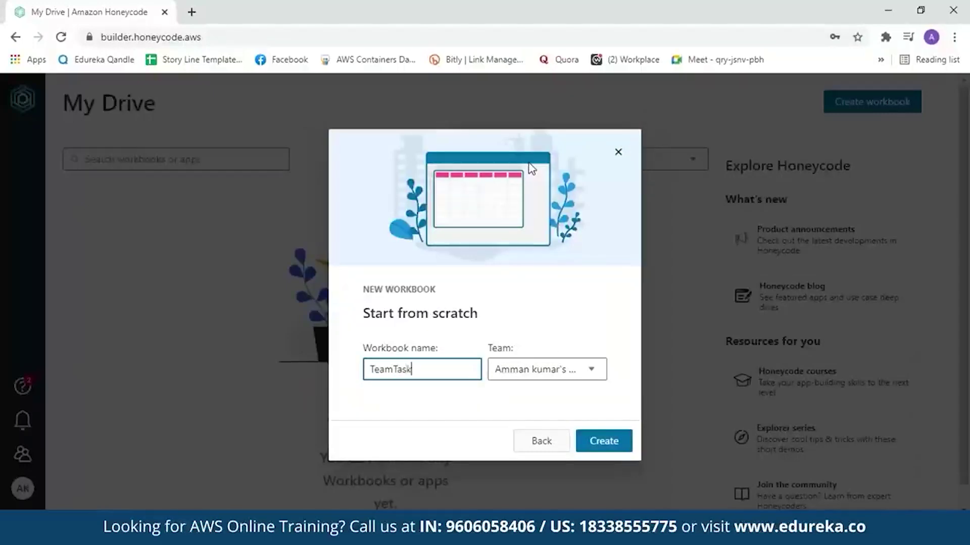
{"action": "left_click", "coordinate": [604, 453]}
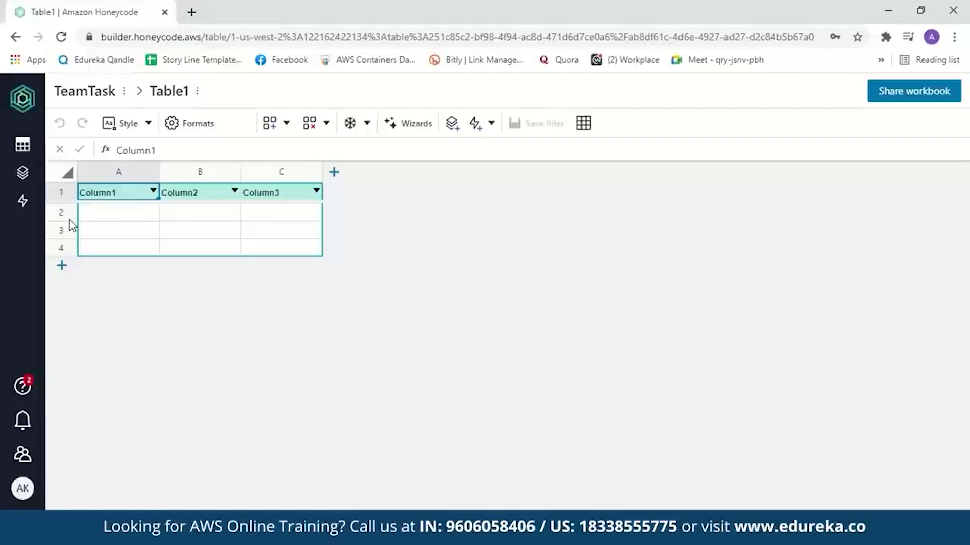
Rename the three default column headers to "Sl No.", "Name of the task" and "Assigned to".
{"action": "double_click", "coordinate": [126, 195]}
{"action": "key", "text": "BackSpace"}
{"action": "type", "text": "Sl No."}
{"action": "double_click", "coordinate": [195, 192]}
{"action": "key", "text": "BackSpace"}
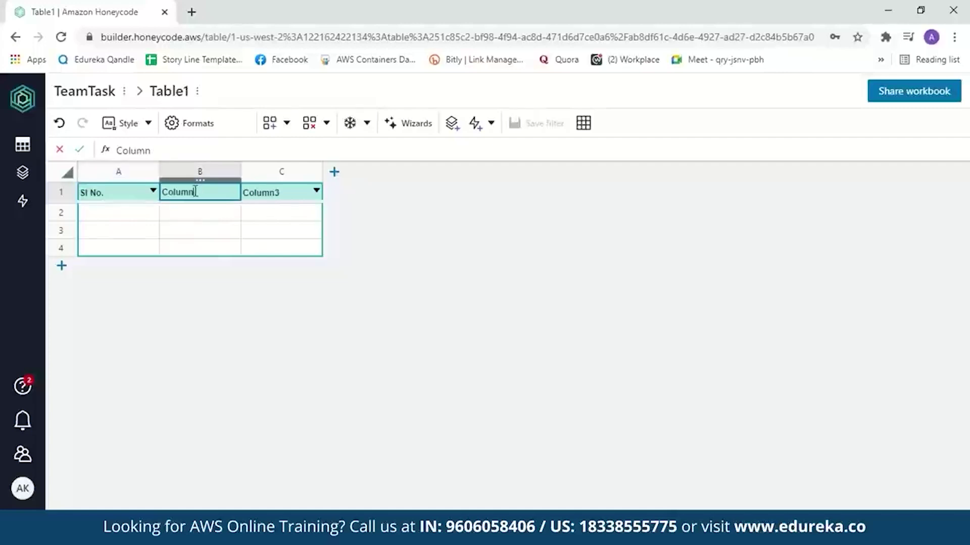
{"action": "key", "text": "BackSpace"}
{"action": "key", "text": "BackSpace"}
{"action": "key", "text": "BackSpace"}
{"action": "key", "text": "BackSpace"}
{"action": "key", "text": "BackSpace"}
{"action": "key", "text": "BackSpace"}
{"action": "type", "text": "Name of the task"}
{"action": "double_click", "coordinate": [275, 193]}
{"action": "key", "text": "BackSpace"}
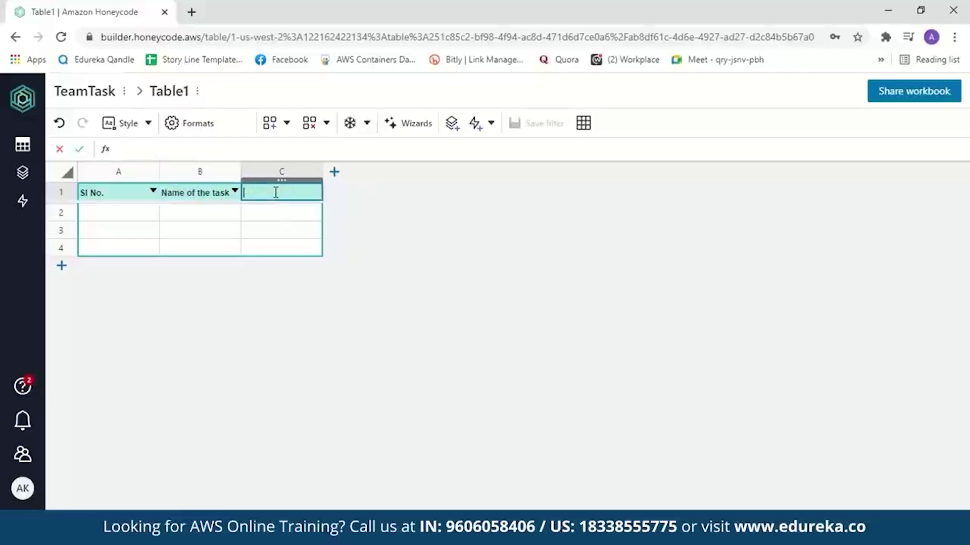
{"action": "type", "text": "Assigned to"}
Add a fourth column to the table and name it "Status".
{"action": "left_click", "coordinate": [334, 174]}
{"action": "double_click", "coordinate": [372, 191]}
{"action": "key", "text": "BackSpace"}
{"action": "key", "text": "BackSpace"}
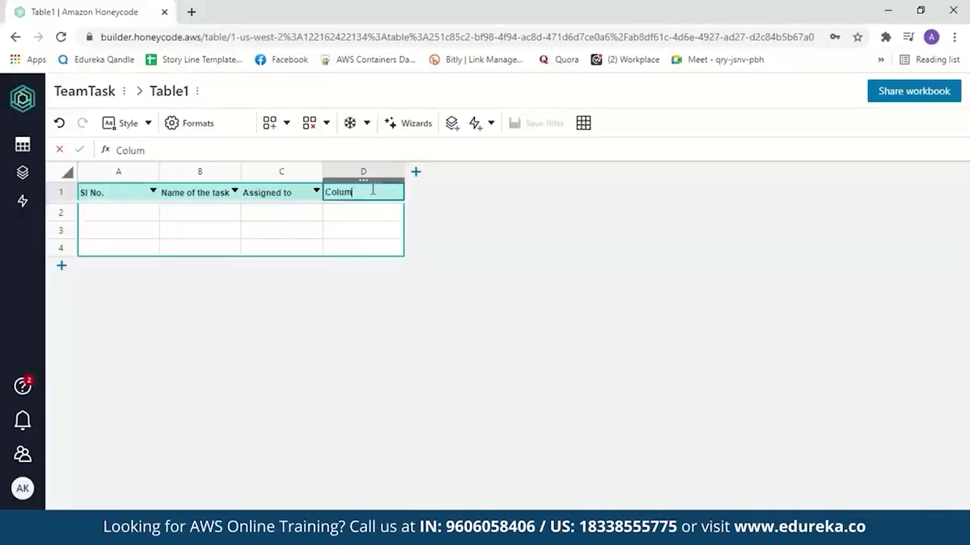
{"action": "key", "text": "BackSpace"}
{"action": "key", "text": "BackSpace"}
{"action": "key", "text": "BackSpace"}
{"action": "key", "text": "BackSpace"}
{"action": "key", "text": "BackSpace"}
{"action": "type", "text": "Status"}
Add a fifth column to the table and name it "Start Date".
{"action": "left_click", "coordinate": [415, 171]}
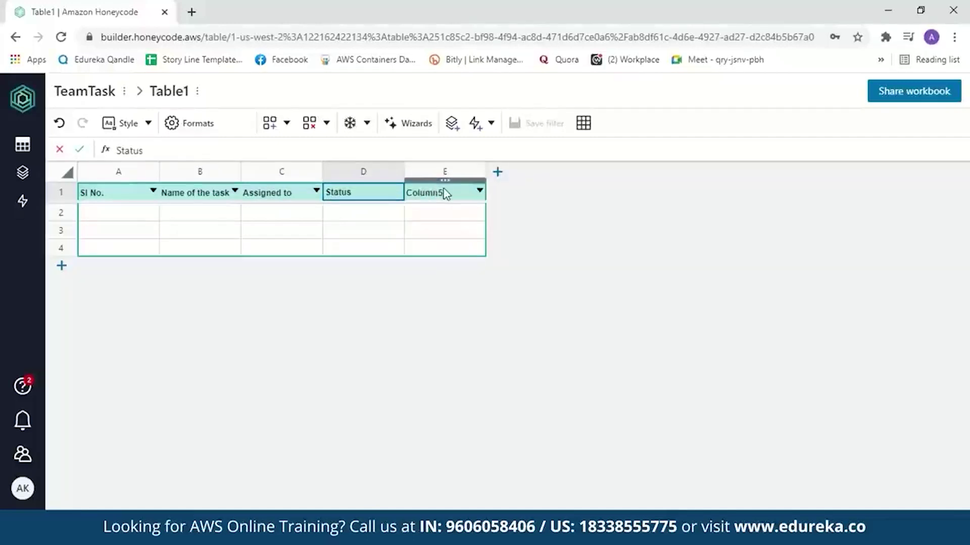
{"action": "double_click", "coordinate": [444, 191]}
{"action": "key", "text": "BackSpace"}
{"action": "key", "text": "BackSpace"}
{"action": "key", "text": "BackSpace"}
{"action": "key", "text": "BackSpace"}
{"action": "key", "text": "BackSpace"}
{"action": "key", "text": "BackSpace"}
{"action": "key", "text": "BackSpace"}
{"action": "type", "text": "Start Date"}
Add a sixth column to the table and name it "Deadline".
{"action": "left_click", "coordinate": [497, 171]}
{"action": "double_click", "coordinate": [532, 192]}
{"action": "key", "text": "BackSpace"}
{"action": "key", "text": "BackSpace"}
{"action": "key", "text": "BackSpace"}
{"action": "key", "text": "BackSpace"}
{"action": "key", "text": "BackSpace"}
{"action": "key", "text": "BackSpace"}
{"action": "key", "text": "BackSpace"}
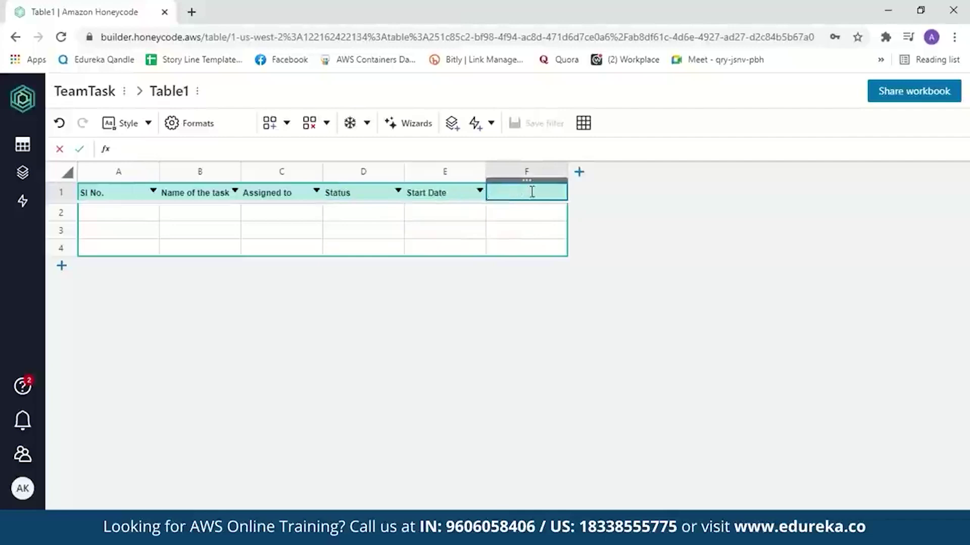
{"action": "type", "text": "Deadline"}
Fill row 2 with serial number 1, task "Amazon Honeycode", the assignee's first name and status "Pending".
{"action": "left_click", "coordinate": [130, 217]}
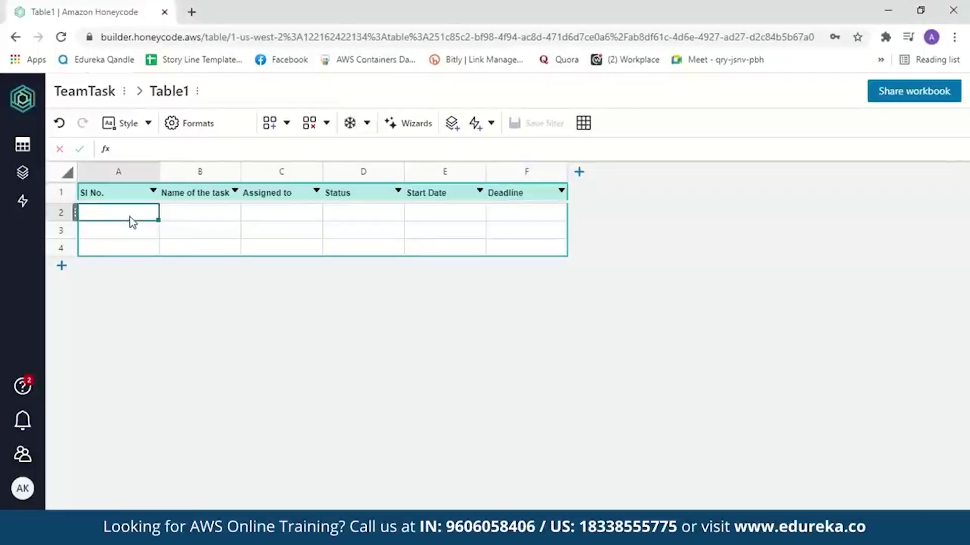
{"action": "type", "text": "1"}
{"action": "key", "text": "Tab"}
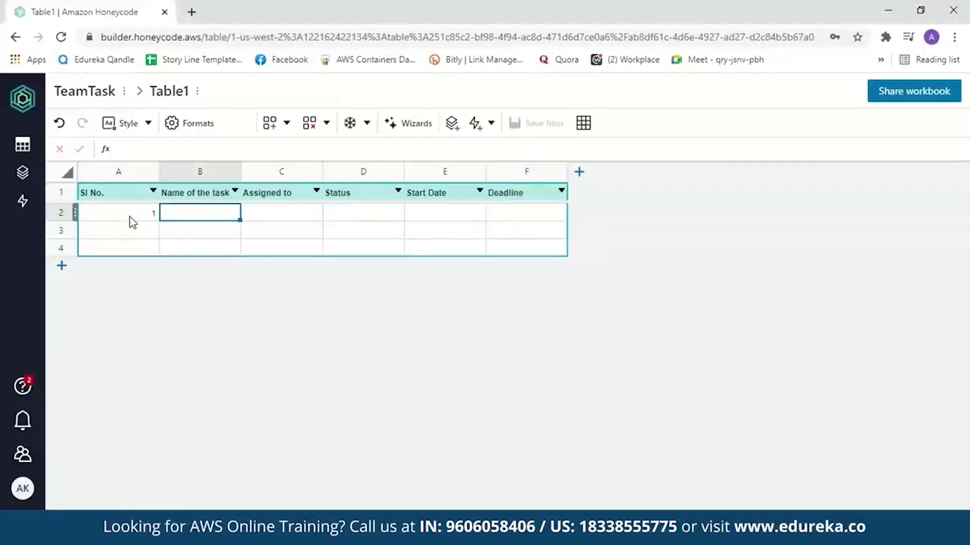
{"action": "type", "text": "A"}
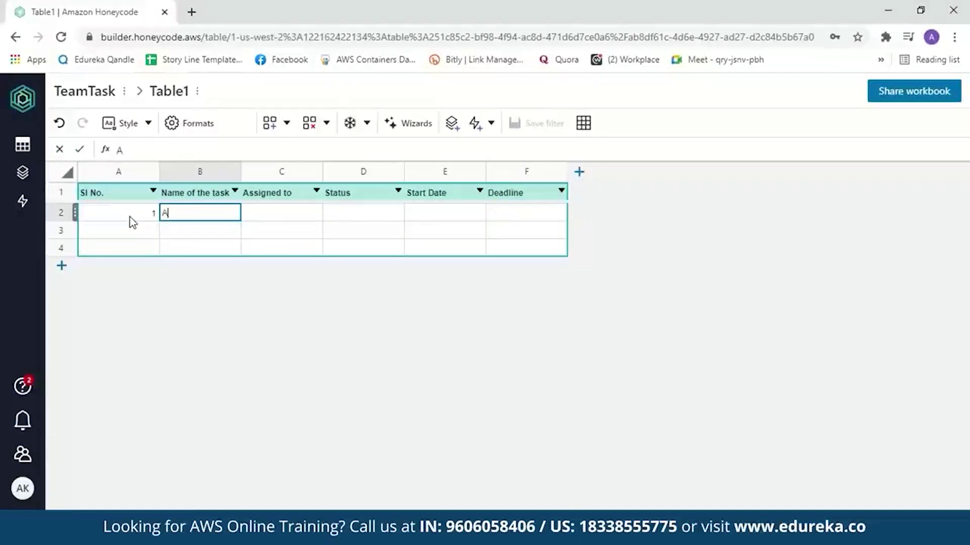
{"action": "type", "text": "mazon Honeycode"}
{"action": "key", "text": "Tab"}
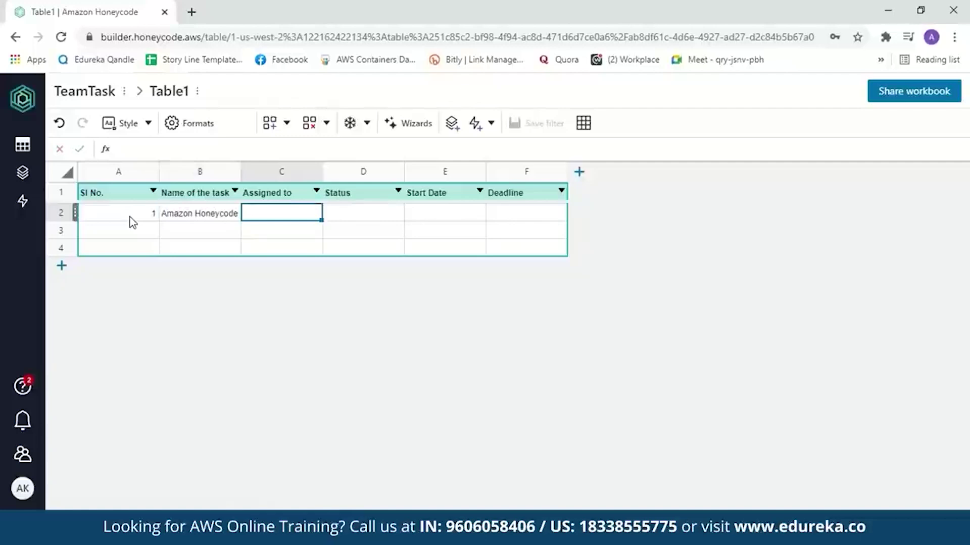
{"action": "type", "text": "Amman"}
{"action": "key", "text": "Tab"}
{"action": "type", "text": "Pending"}
{"action": "key", "text": "Tab"}
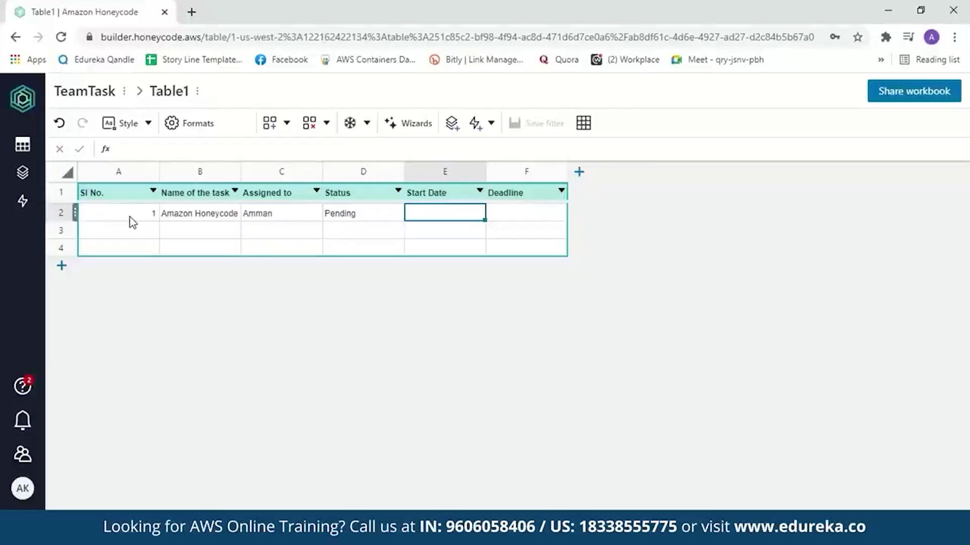
Enter 10/04/2021 as the start date and 17/04/2021 as the deadline of the Amazon Honeycode task.
{"action": "type", "text": "10/04/2021"}
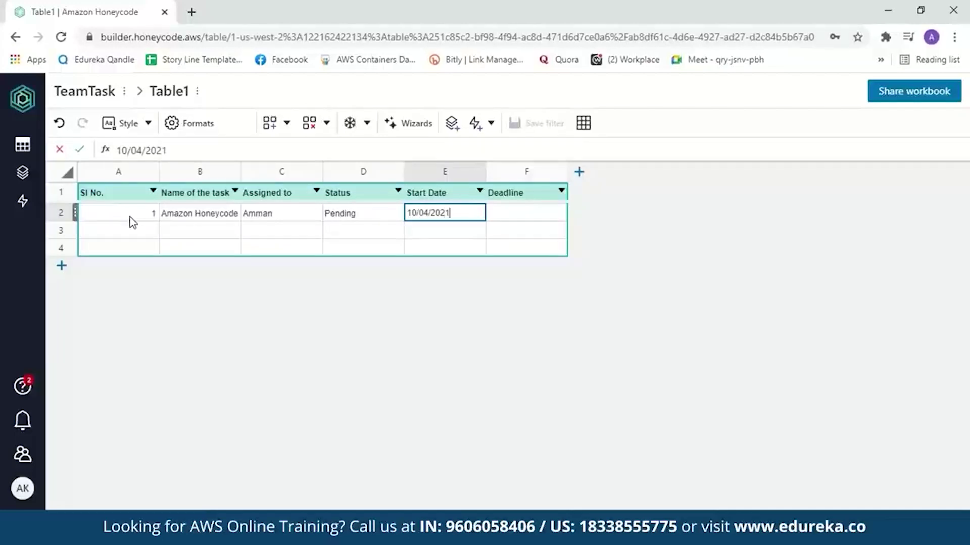
{"action": "key", "text": "Tab"}
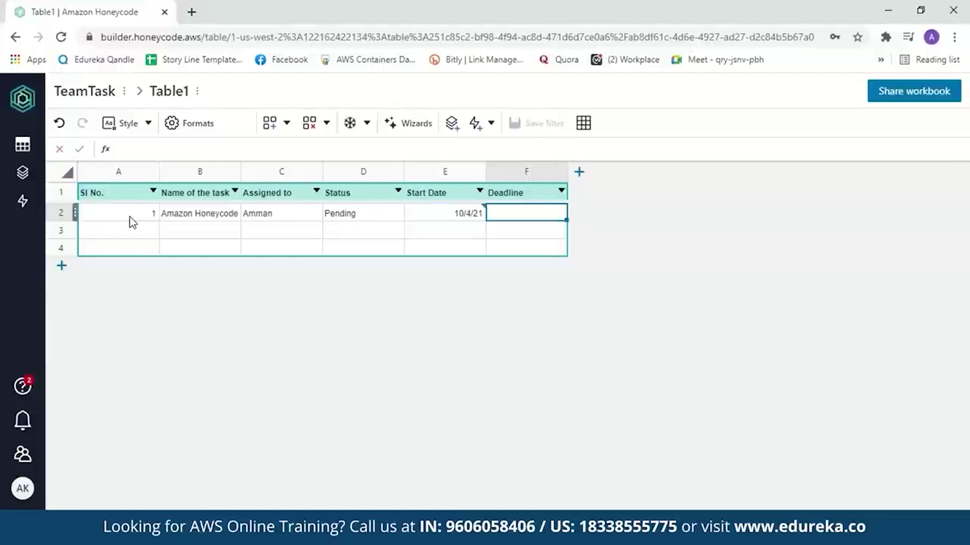
{"action": "type", "text": "17/04/2021"}
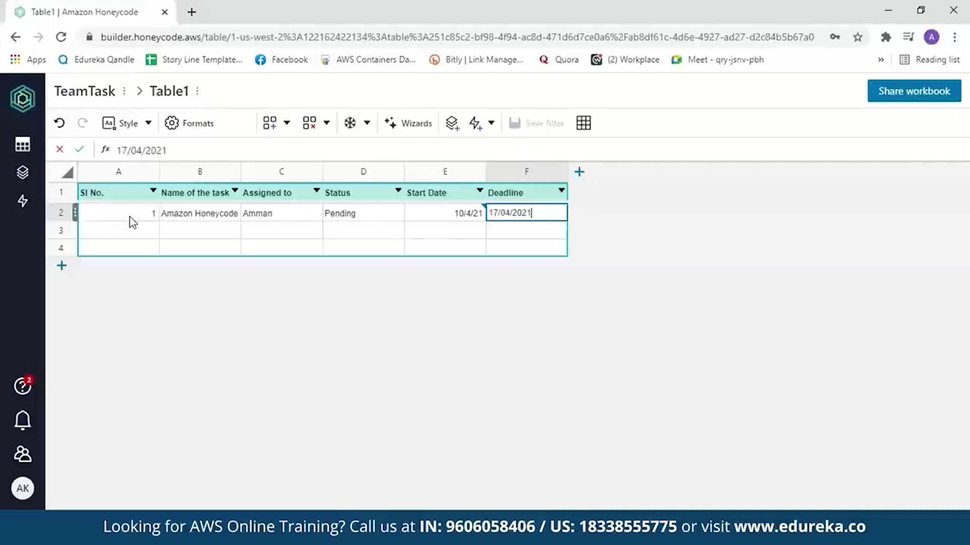
Set the format of the Start Date column to Date.
{"action": "left_click", "coordinate": [425, 209]}
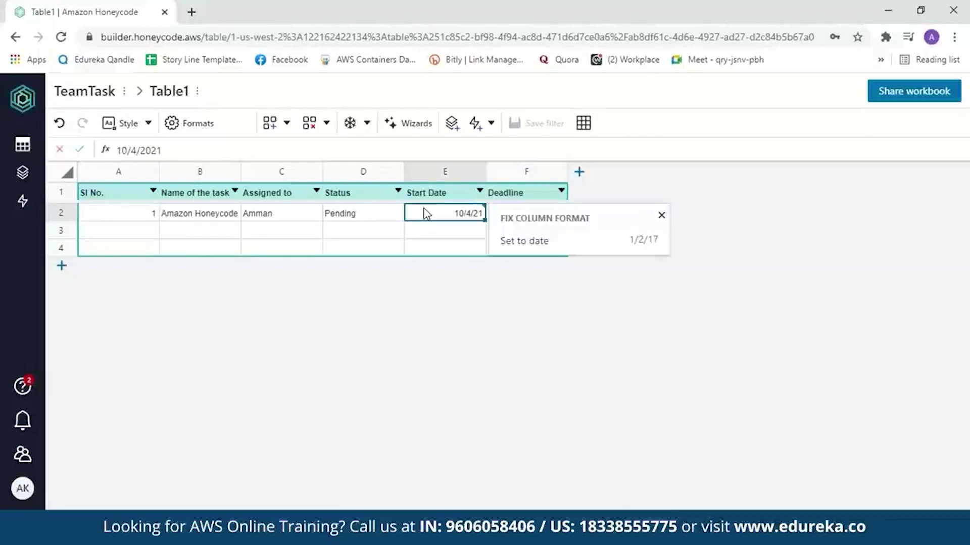
{"action": "left_click", "coordinate": [207, 126]}
{"action": "left_click", "coordinate": [936, 286]}
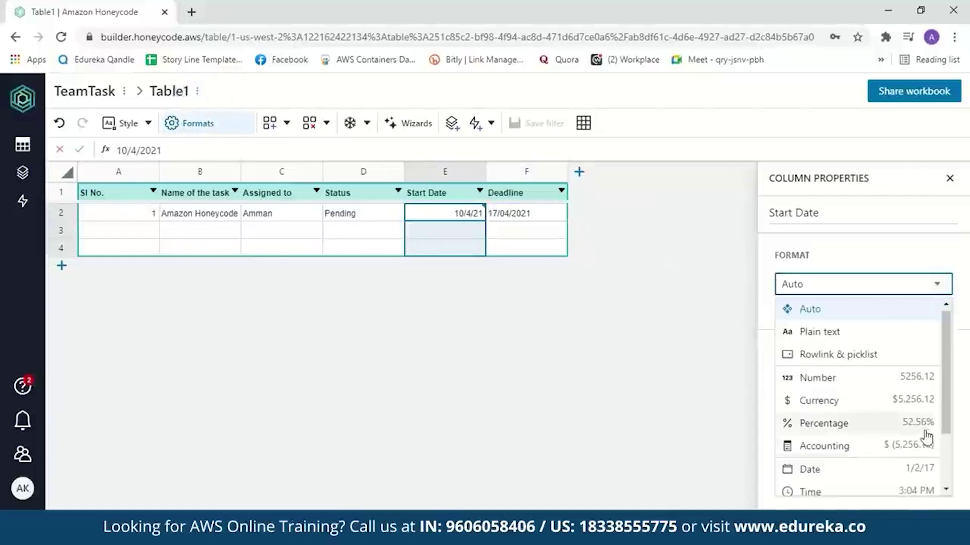
{"action": "left_click", "coordinate": [884, 479]}
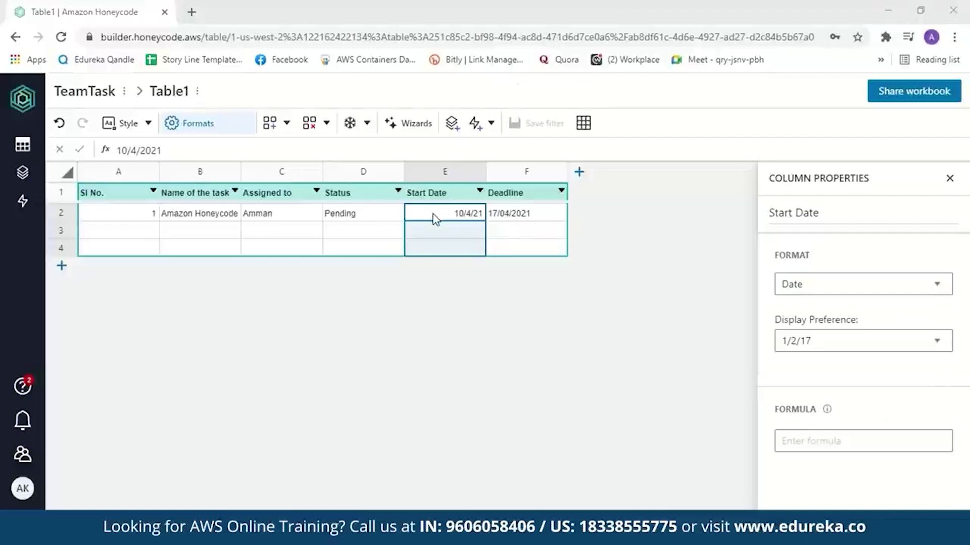
Set the format of the Deadline column to Date.
{"action": "left_click", "coordinate": [544, 196]}
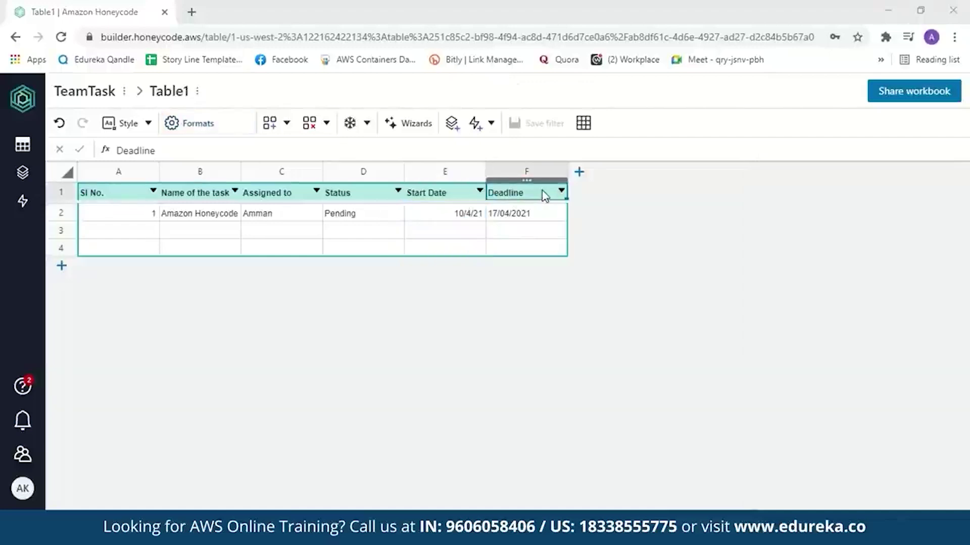
{"action": "left_click", "coordinate": [203, 130]}
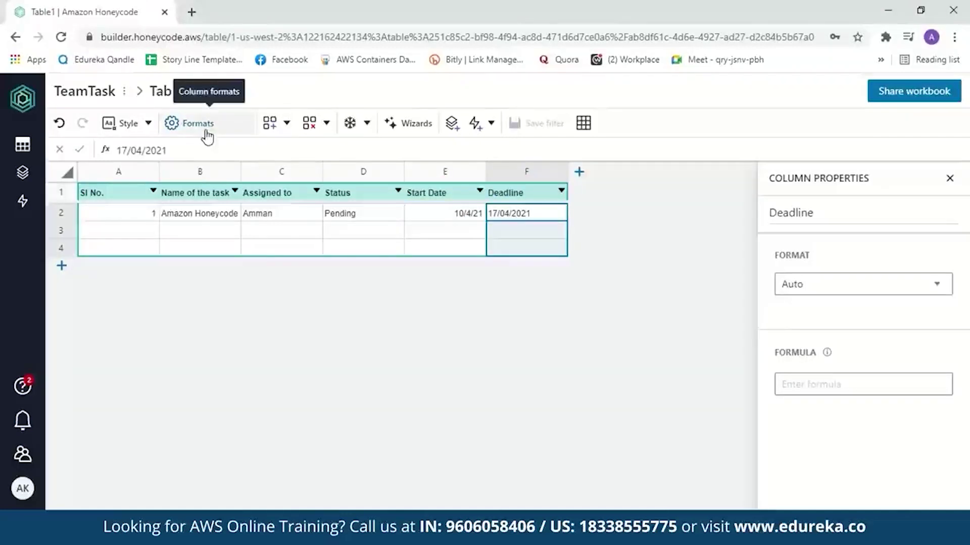
{"action": "left_click", "coordinate": [935, 287]}
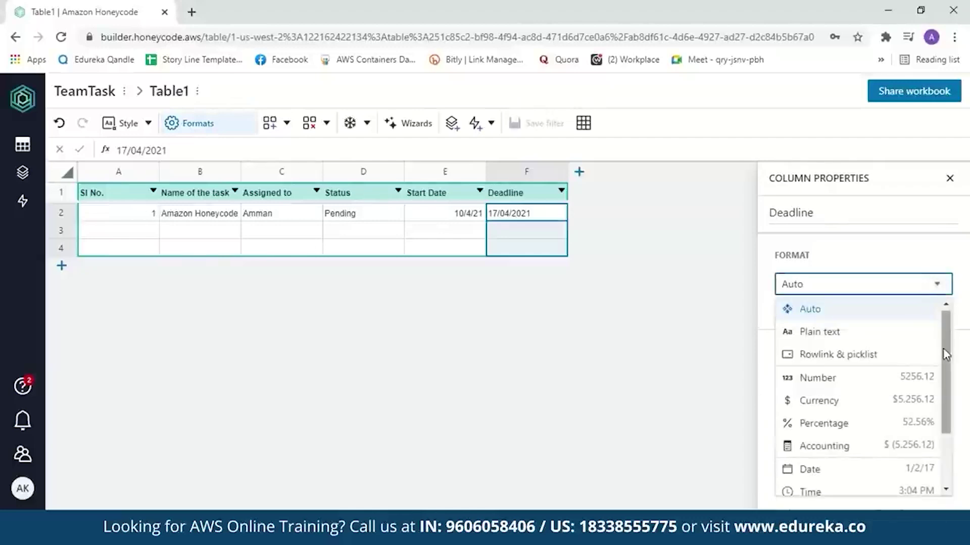
{"action": "scroll", "coordinate": [946, 354], "scroll_direction": "down", "scroll_amount": 2}
{"action": "left_click", "coordinate": [887, 413]}
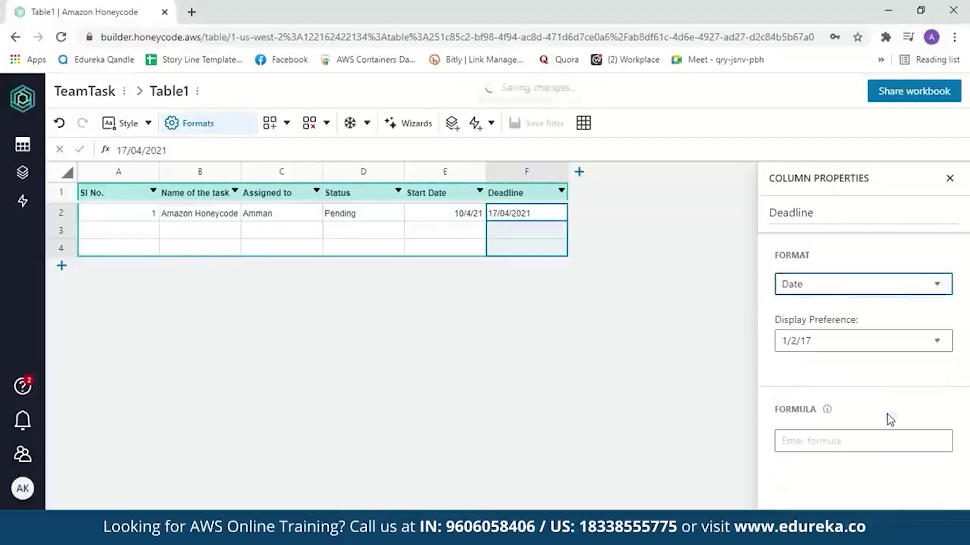
Fill row 3 with serial number 2, task "Amazon EC2", the assignee's first name and status "Done".
{"action": "left_click", "coordinate": [112, 235]}
{"action": "type", "text": "2"}
{"action": "key", "text": "Tab"}
{"action": "type", "text": "Amazon EC2"}
{"action": "key", "text": "Tab"}
{"action": "type", "text": "Amman"}
{"action": "key", "text": "Tab"}
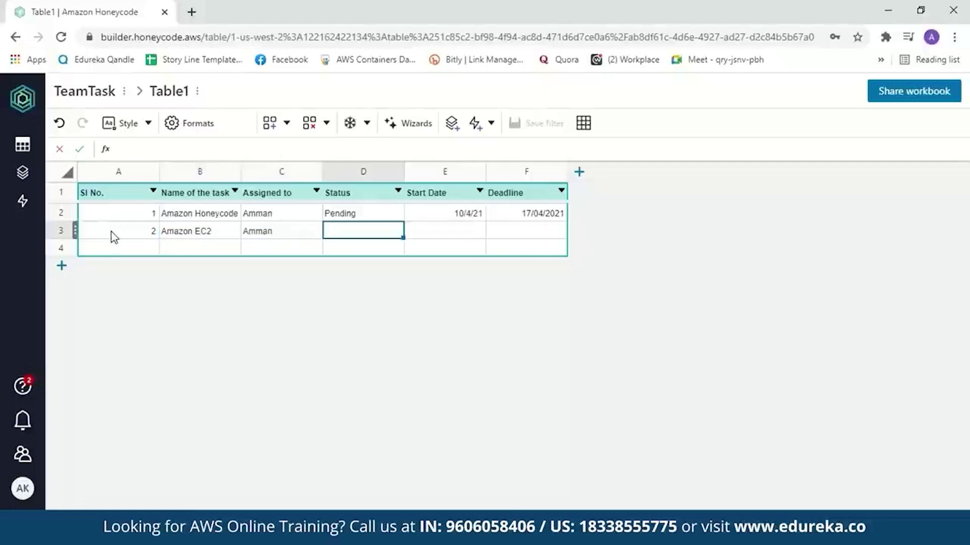
{"action": "type", "text": "Done"}
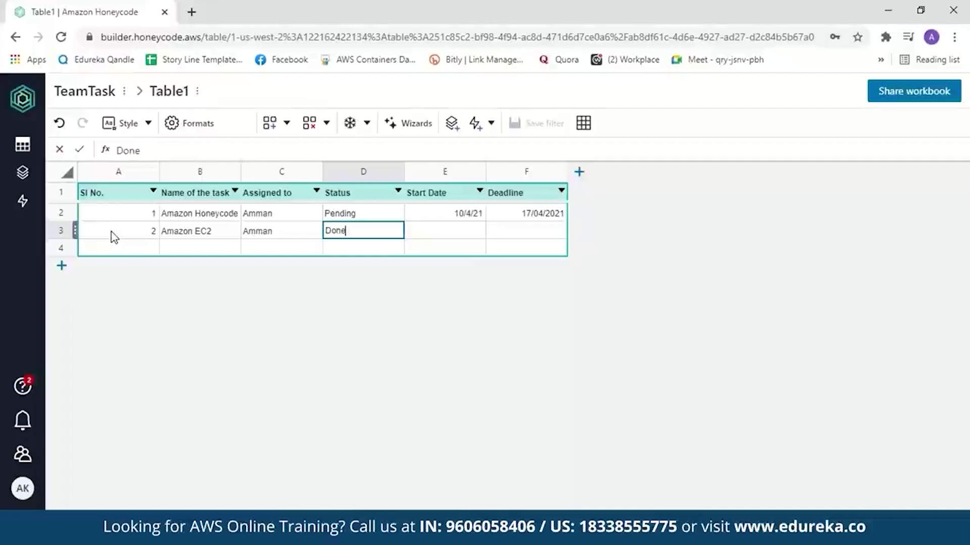
{"action": "key", "text": "Tab"}
Enter 05/4/2021 as the start date and 11/04/2021 as the deadline of the Amazon EC2 task.
{"action": "type", "text": "0"}
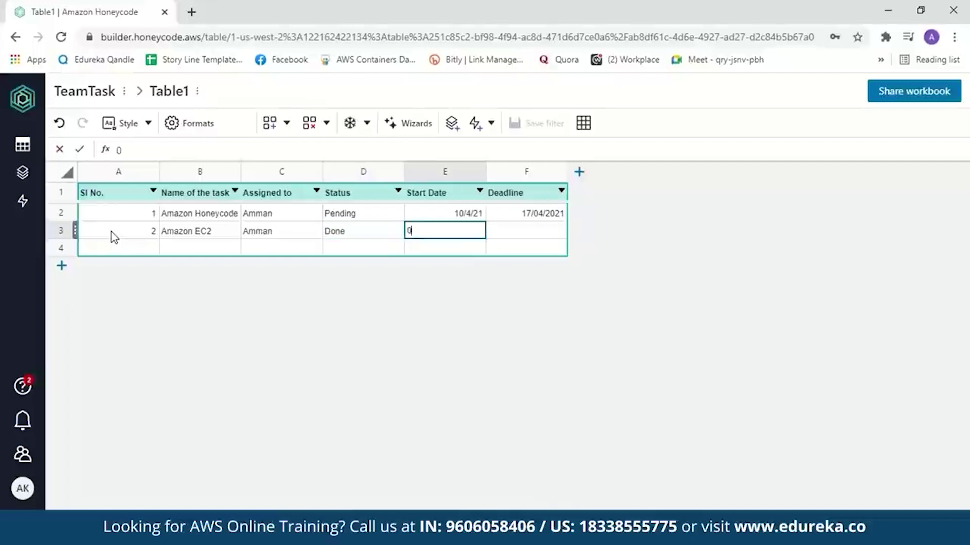
{"action": "type", "text": "5/4/2021"}
{"action": "key", "text": "Tab"}
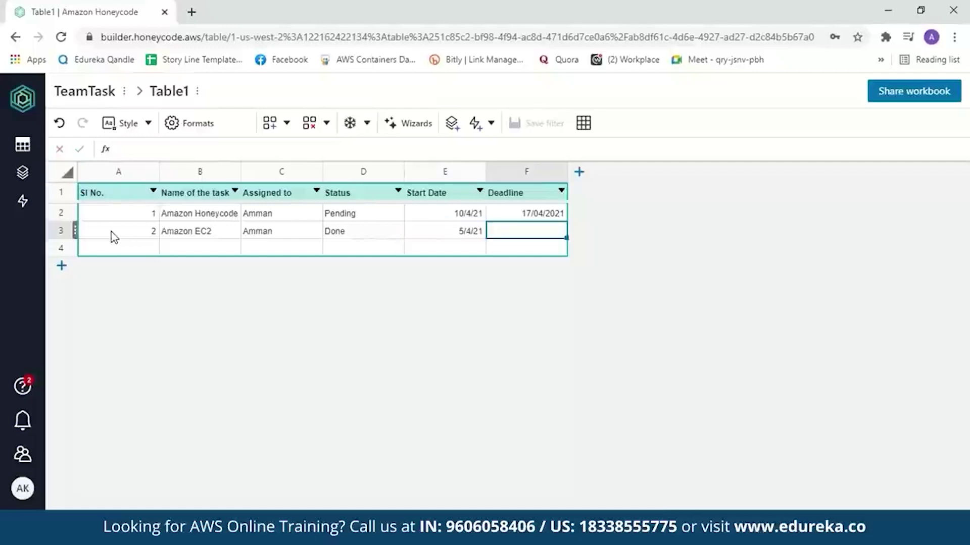
{"action": "type", "text": "11/04/2021"}
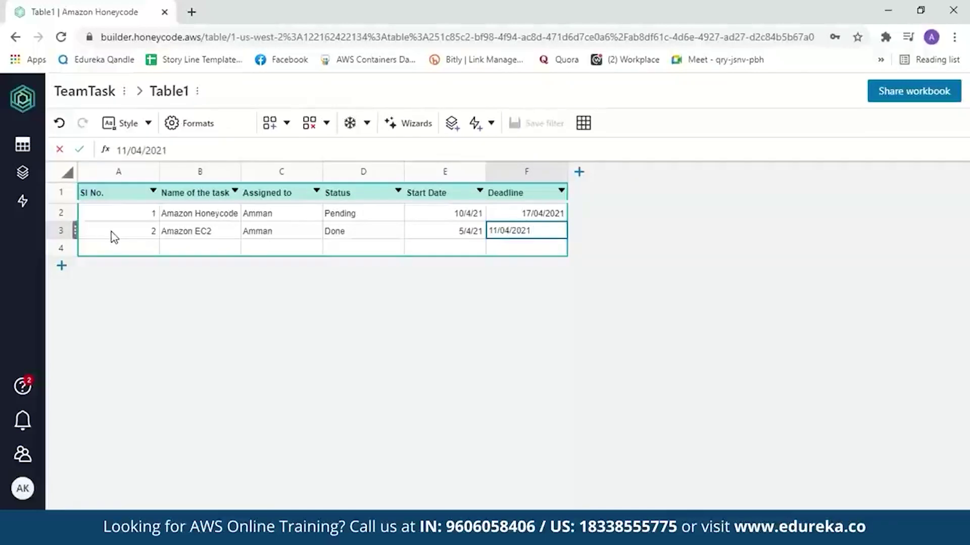
{"action": "left_click", "coordinate": [379, 227]}
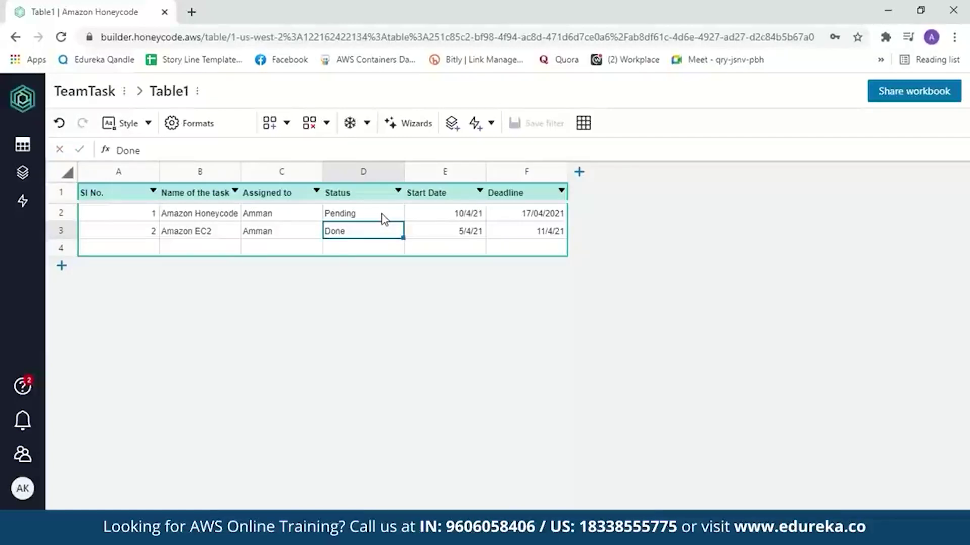
Set the format of the Status column to Rowlink & picklist.
{"action": "left_click", "coordinate": [375, 195]}
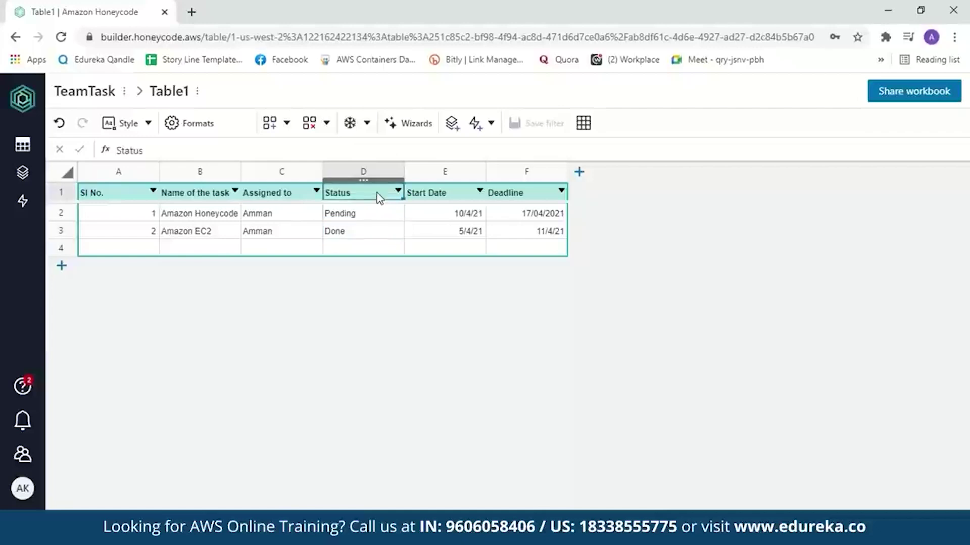
{"action": "left_click", "coordinate": [206, 137]}
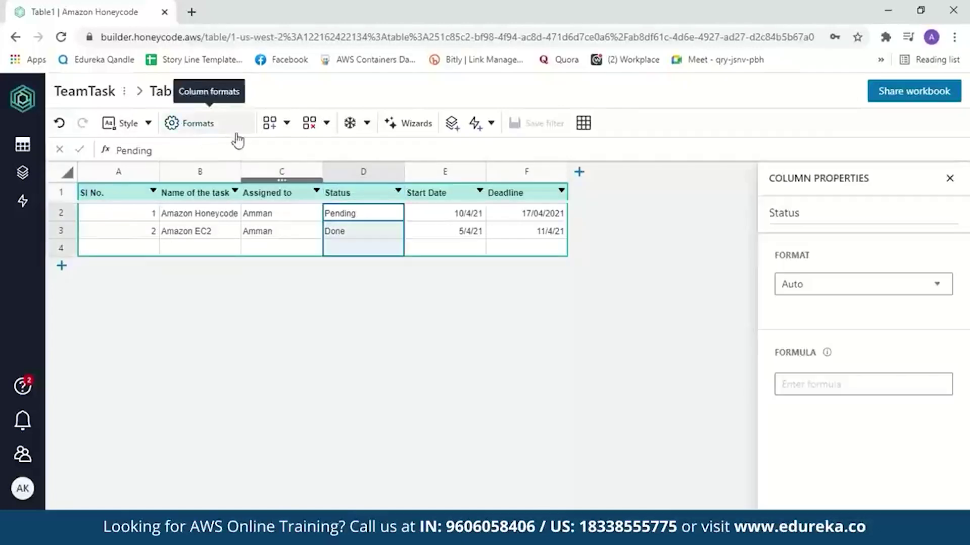
{"action": "left_click", "coordinate": [930, 291]}
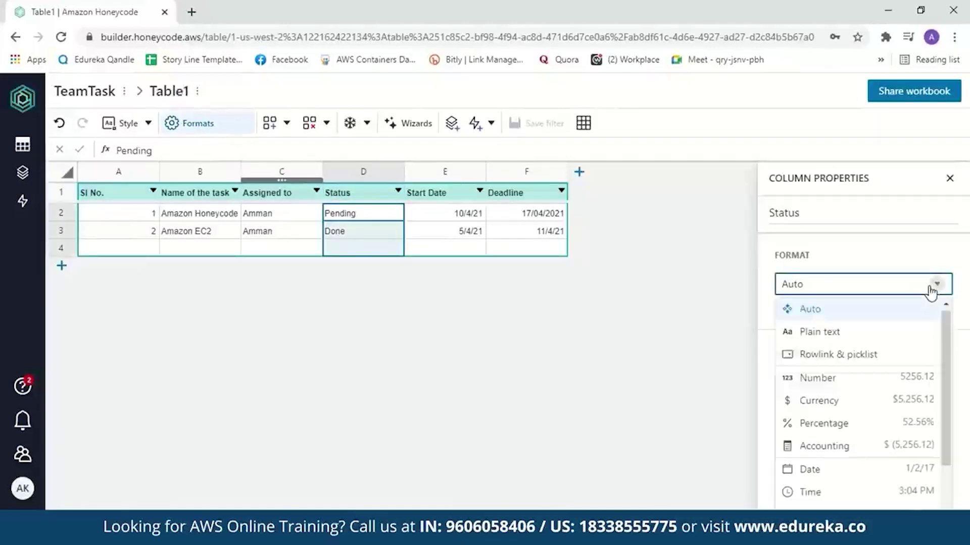
{"action": "left_click", "coordinate": [872, 357]}
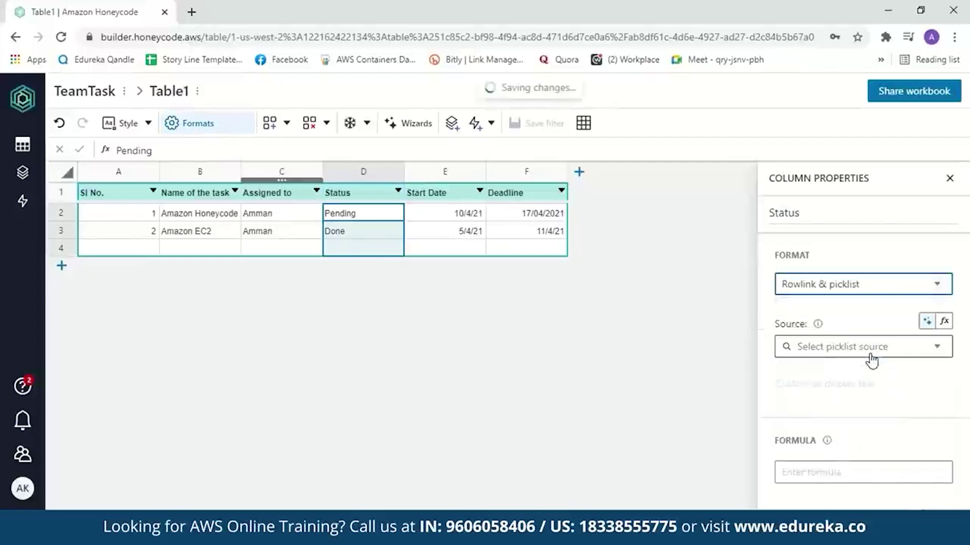
Save a new picklist source table for the Status column with the items Done and Pending, then check the first task's picklist.
{"action": "left_click", "coordinate": [938, 349]}
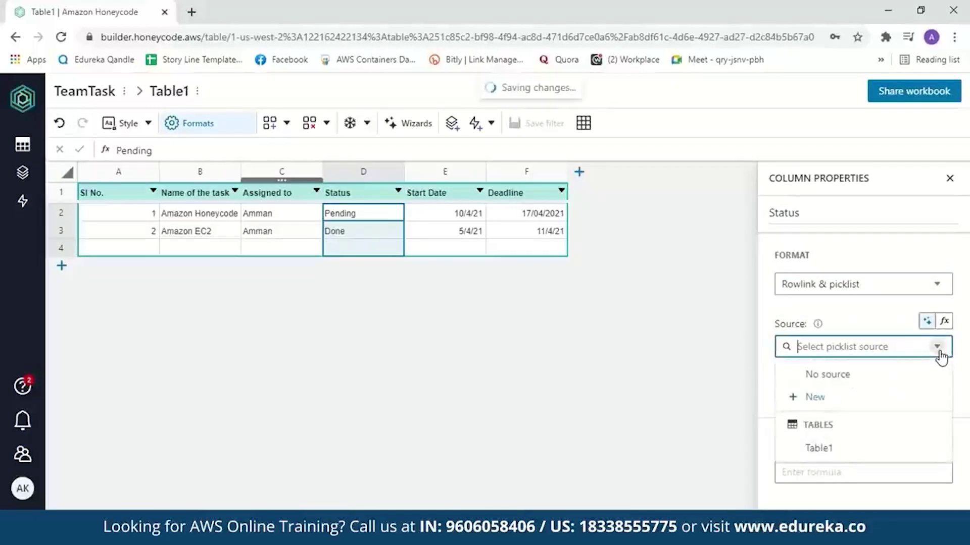
{"action": "left_click", "coordinate": [810, 398]}
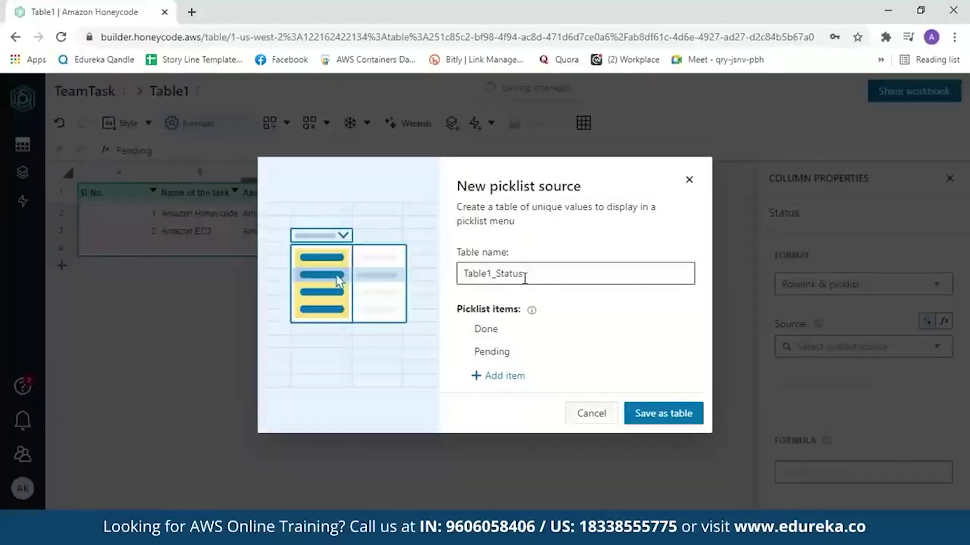
{"action": "left_click", "coordinate": [502, 333]}
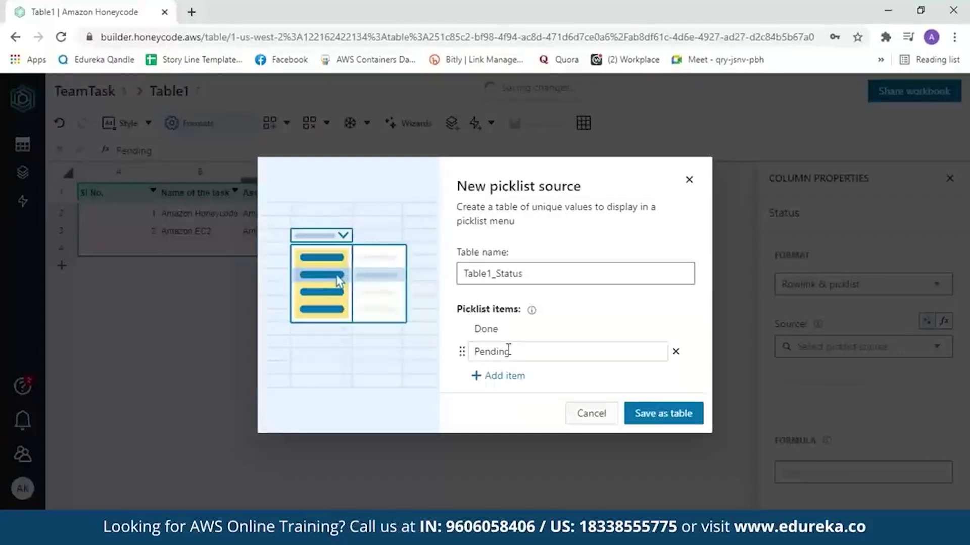
{"action": "left_click", "coordinate": [661, 415]}
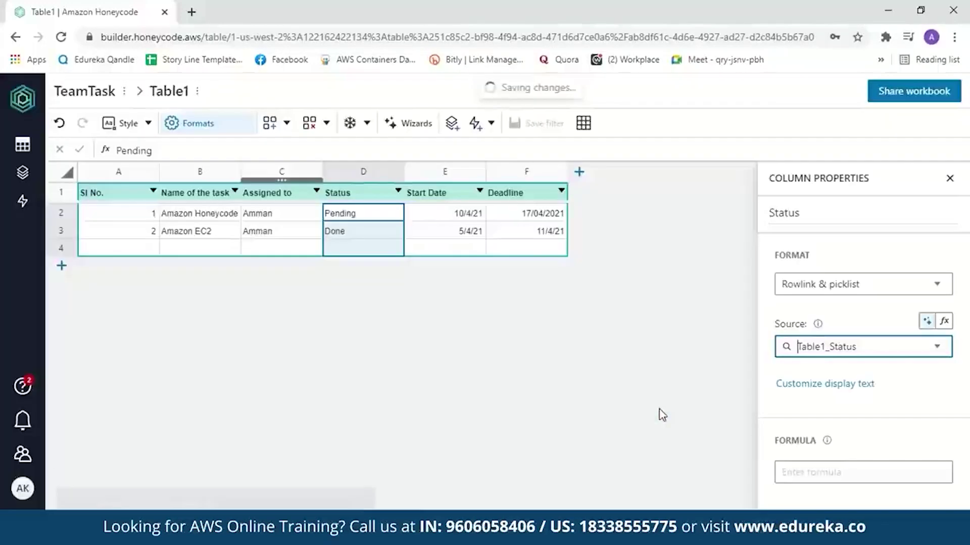
{"action": "double_click", "coordinate": [363, 213]}
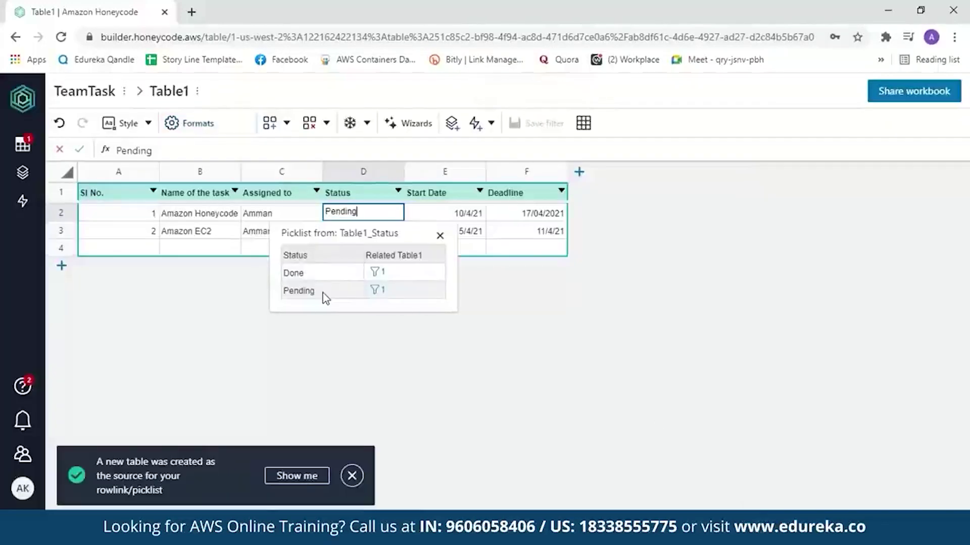
{"action": "left_click", "coordinate": [425, 217]}
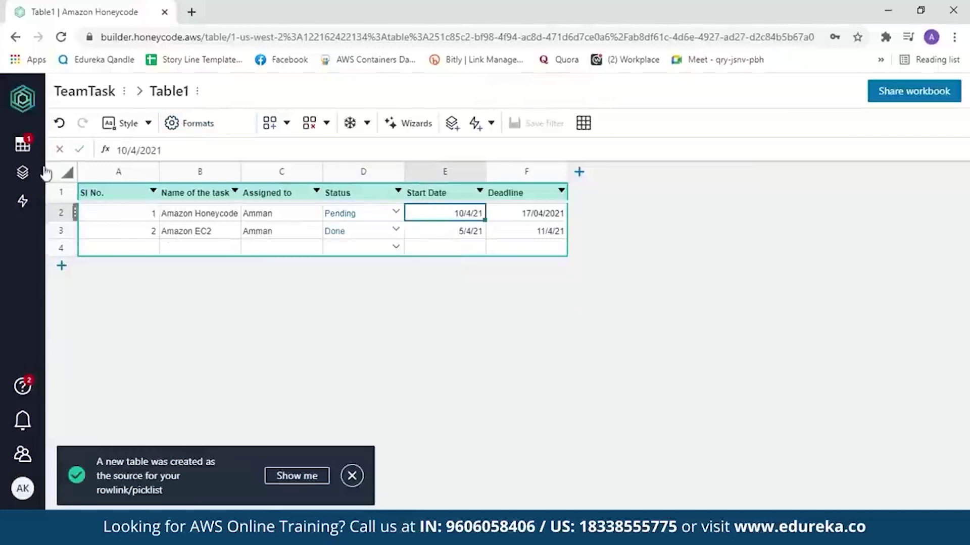
Rename the table Table1 as TeamTask.
{"action": "left_click", "coordinate": [27, 157]}
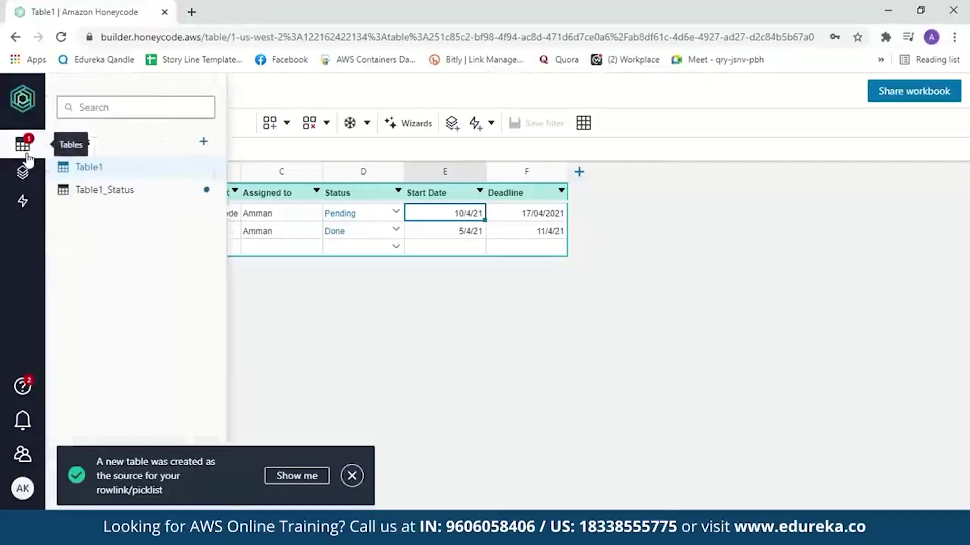
{"action": "double_click", "coordinate": [96, 172]}
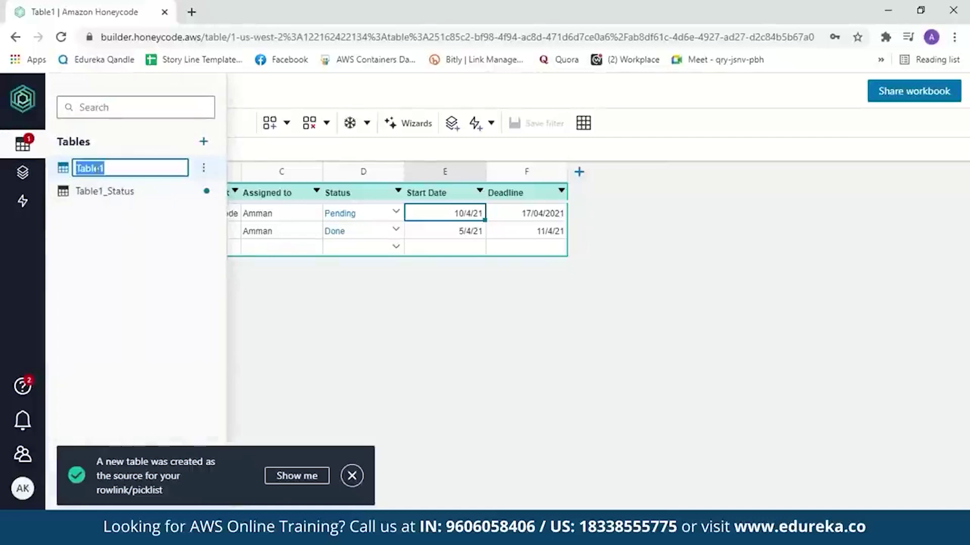
{"action": "key", "text": "BackSpace"}
{"action": "type", "text": "TeamTask"}
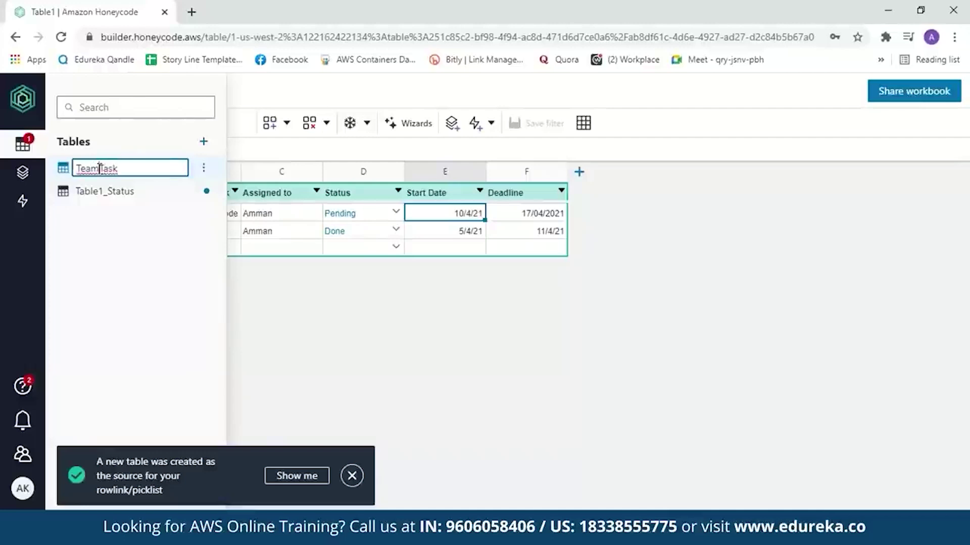
{"action": "left_click", "coordinate": [100, 168]}
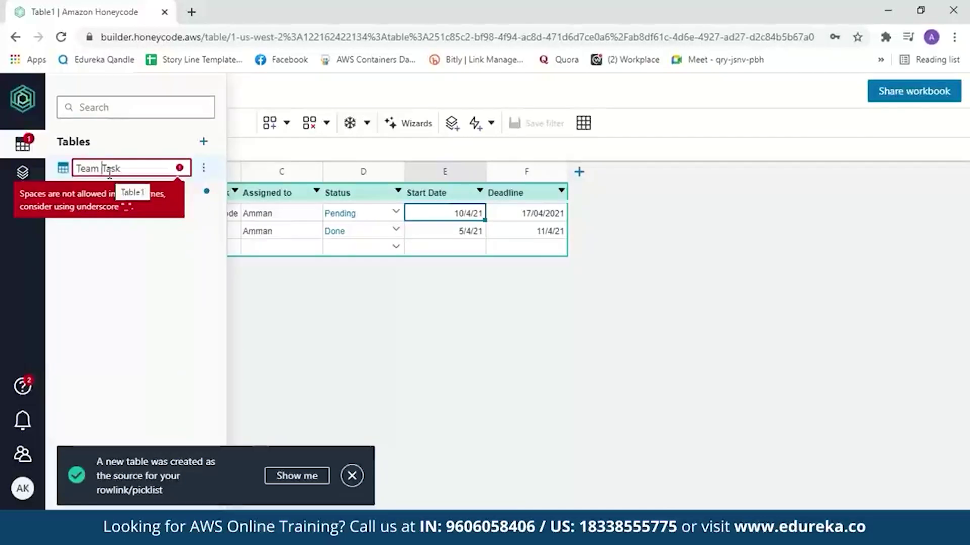
{"action": "key", "text": "BackSpace"}
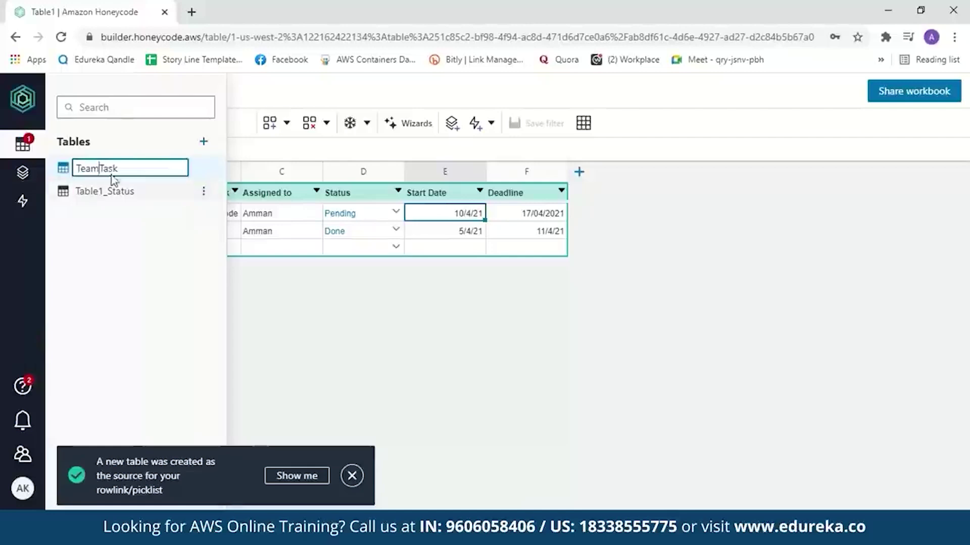
{"action": "key", "text": "Return"}
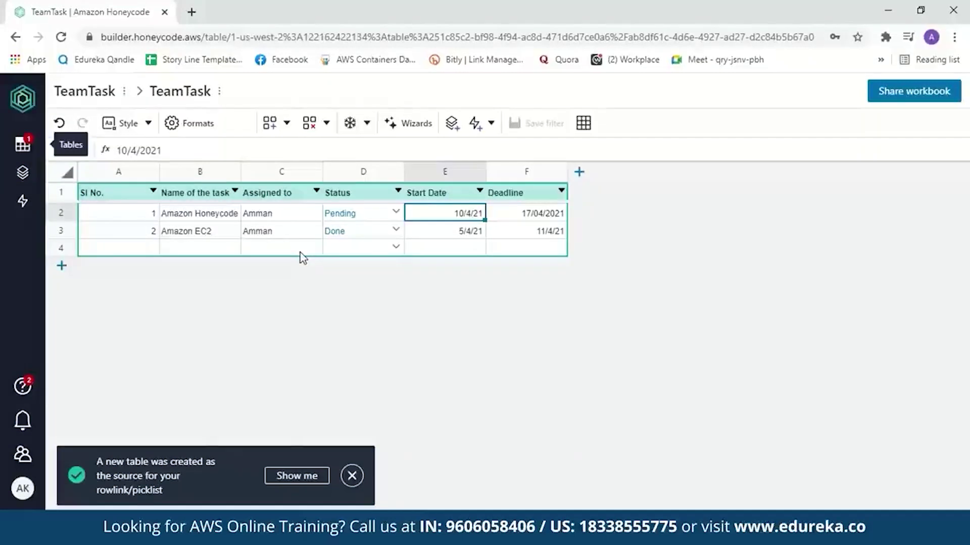
Create a new app in the workbook using the app wizard and dismiss the new-table notification.
{"action": "left_click", "coordinate": [23, 173]}
{"action": "left_click", "coordinate": [204, 142]}
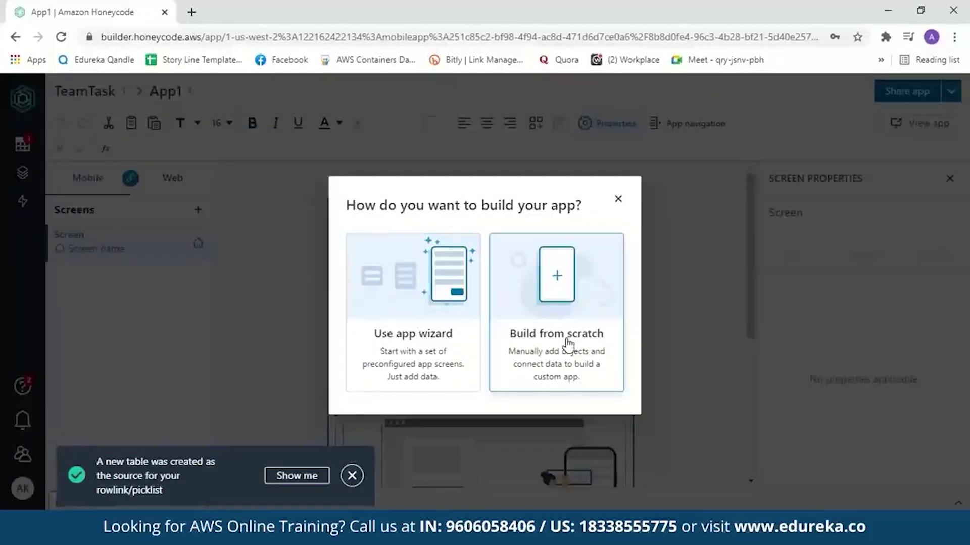
{"action": "left_click", "coordinate": [465, 389]}
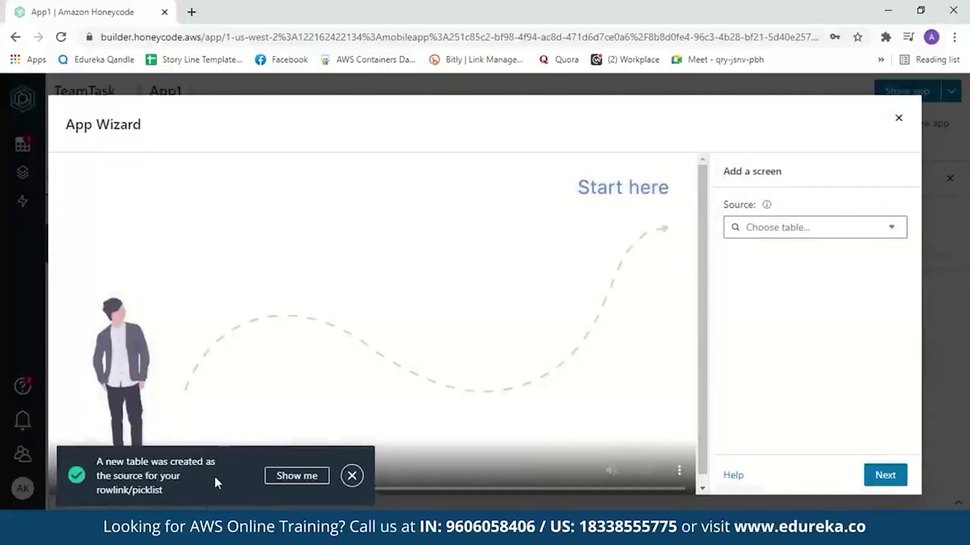
{"action": "left_click", "coordinate": [352, 475]}
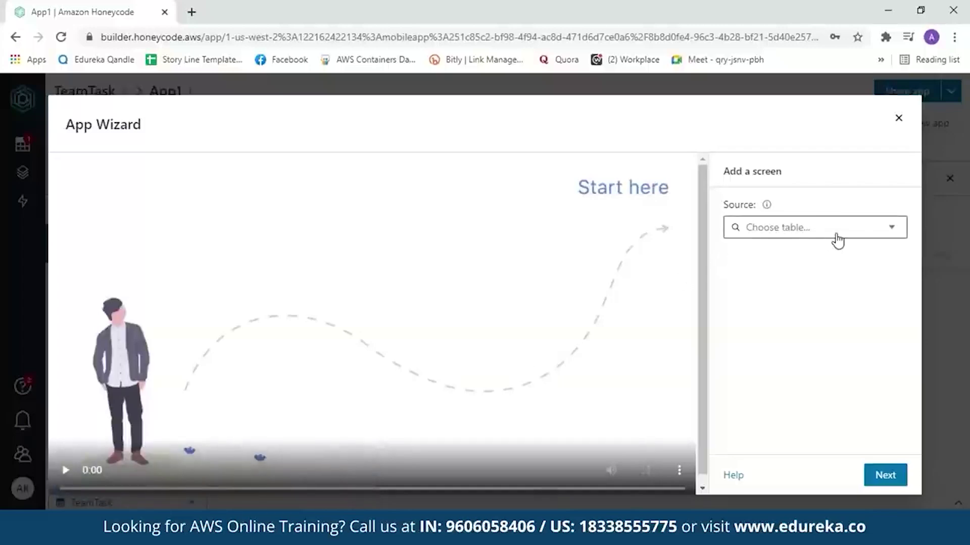
Use the TeamTask table as the source of the list screen, review its columns and continue to the detail screen.
{"action": "left_click", "coordinate": [903, 240]}
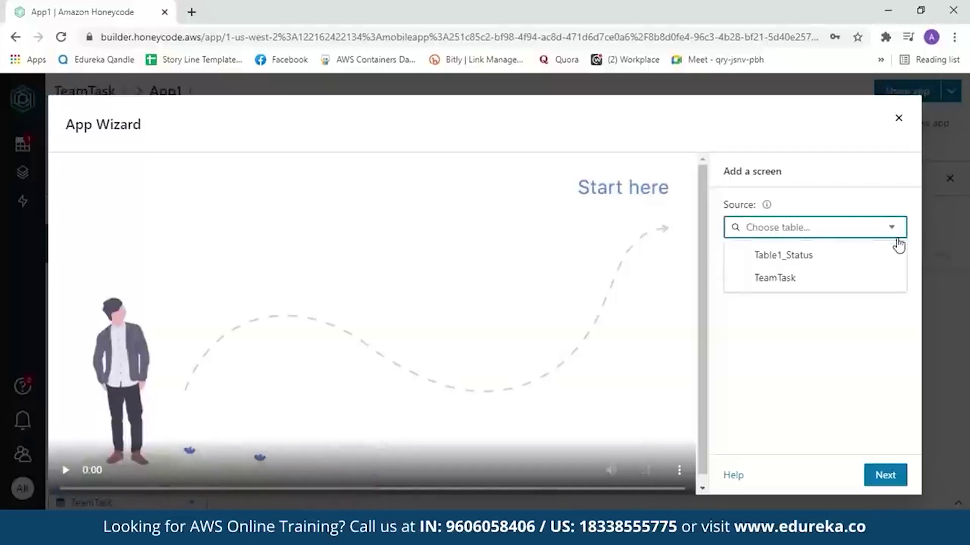
{"action": "left_click", "coordinate": [813, 287]}
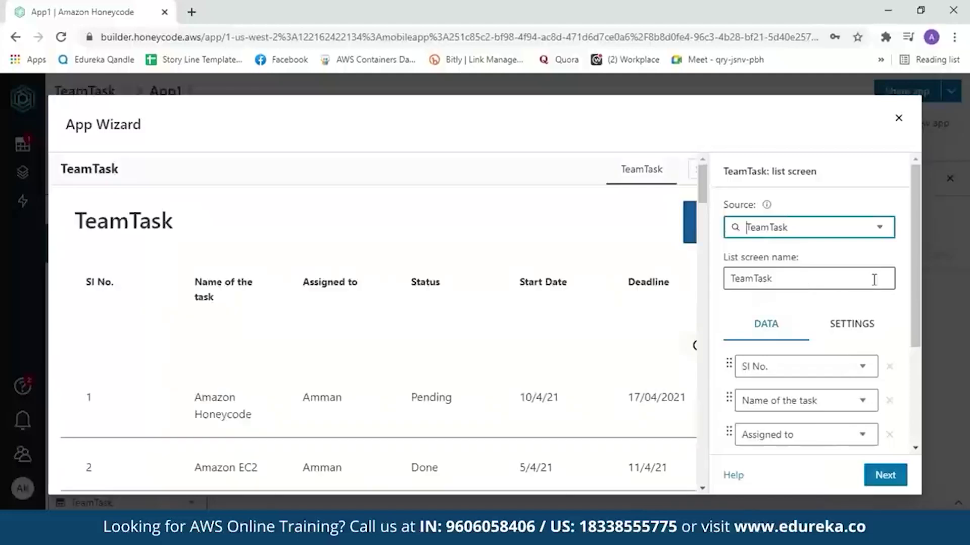
{"action": "left_click_drag", "start_coordinate": [920, 260], "coordinate": [919, 340]}
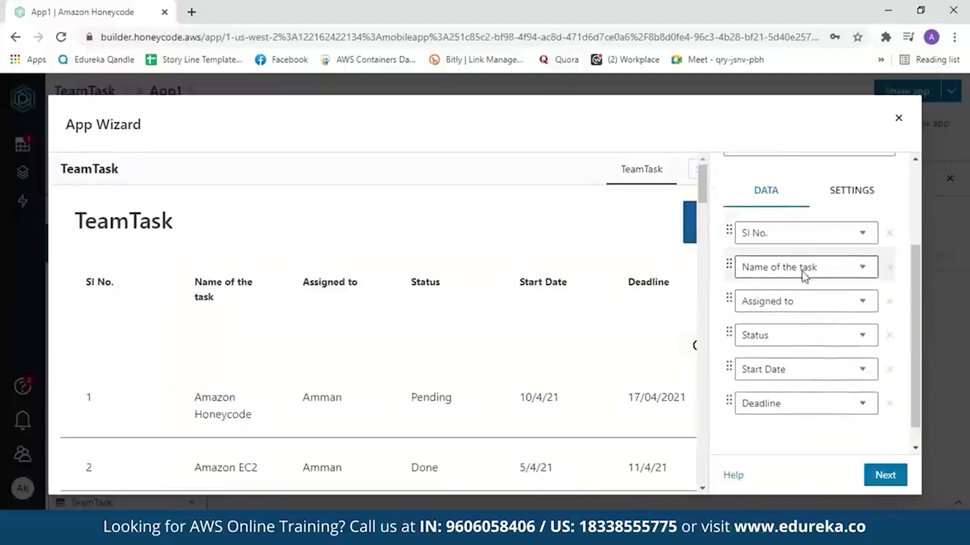
{"action": "scroll", "coordinate": [707, 217], "scroll_direction": "down", "scroll_amount": 4}
{"action": "scroll", "coordinate": [707, 222], "scroll_direction": "up", "scroll_amount": 4}
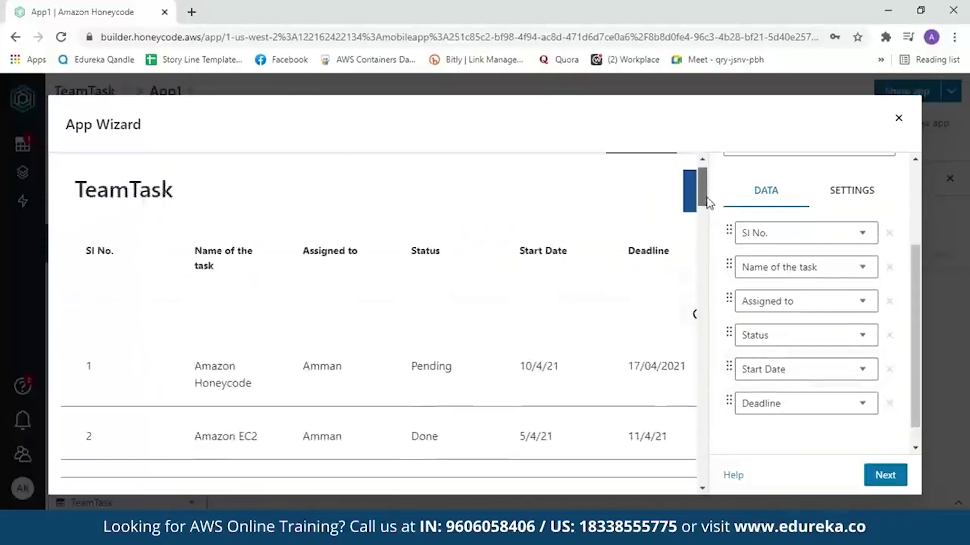
{"action": "left_click", "coordinate": [877, 475]}
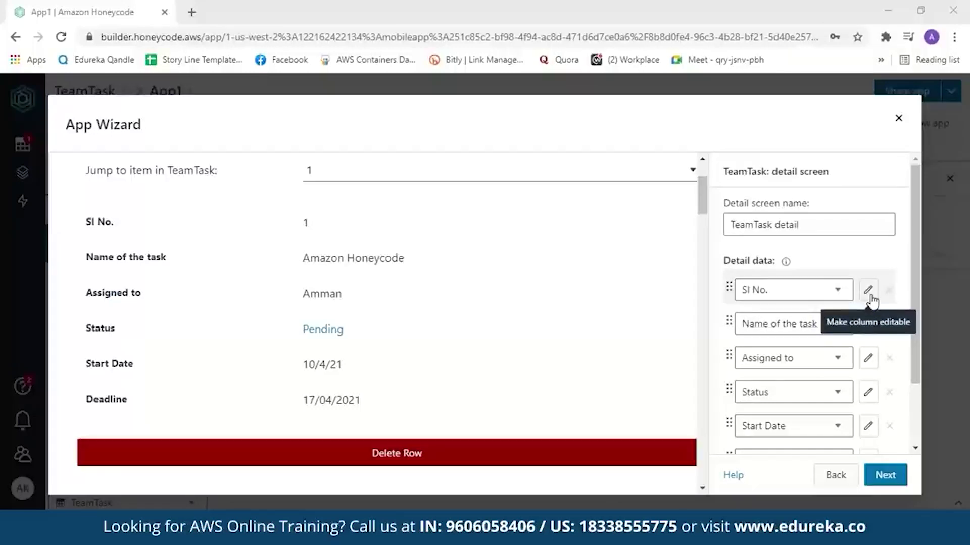
Make the Sl No., Name of the task, Assigned to, Status, Start Date and Deadline columns editable on the detail screen and continue.
{"action": "left_click", "coordinate": [869, 363]}
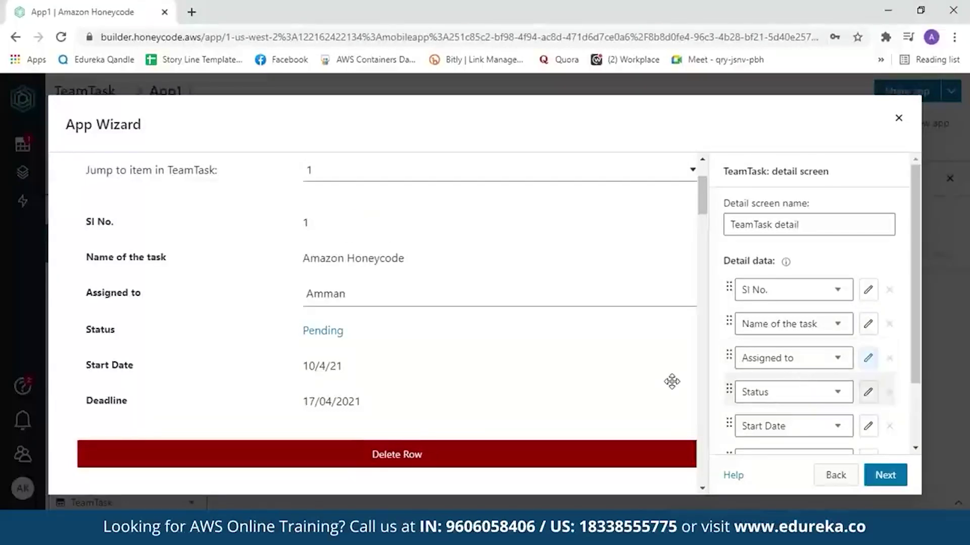
{"action": "left_click", "coordinate": [868, 325]}
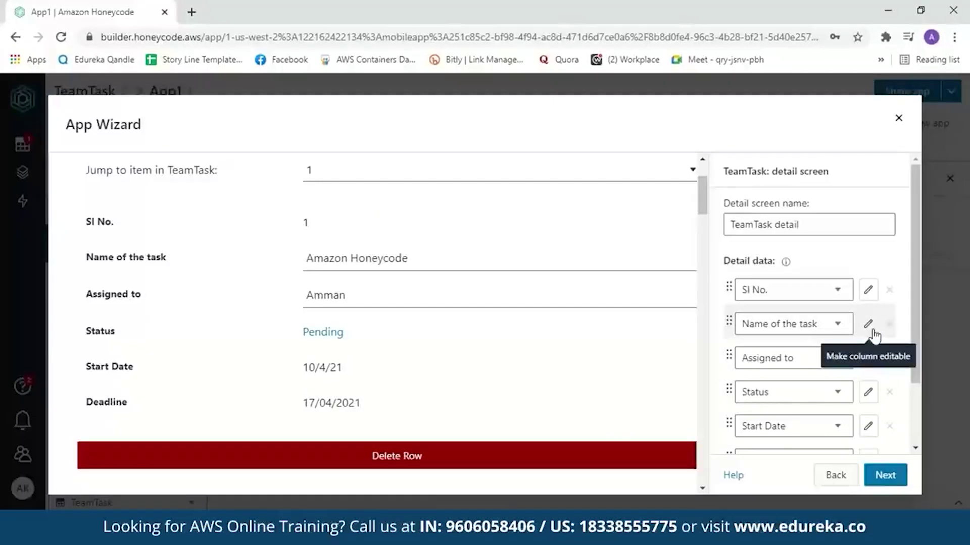
{"action": "left_click", "coordinate": [869, 289]}
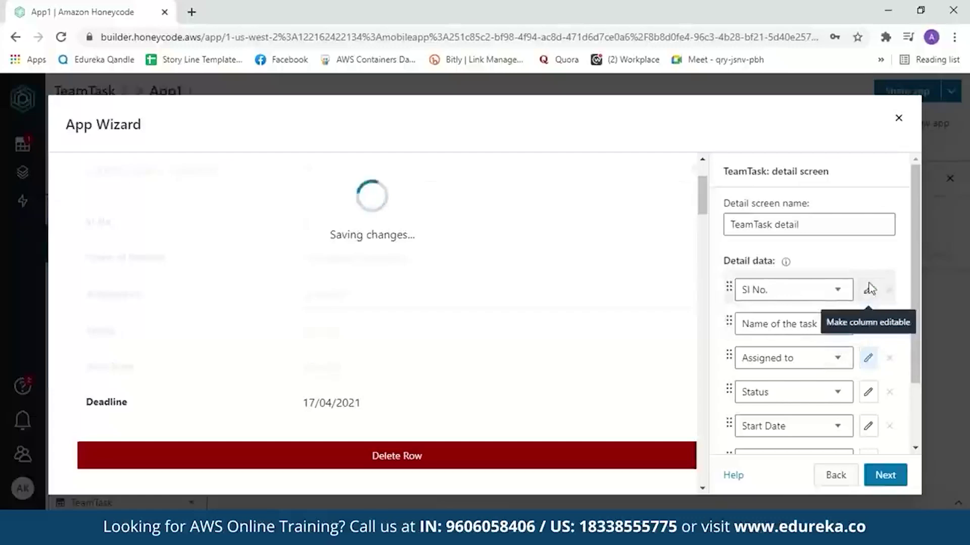
{"action": "left_click", "coordinate": [868, 426]}
{"action": "left_click", "coordinate": [867, 392]}
{"action": "scroll", "coordinate": [867, 392], "scroll_direction": "down", "scroll_amount": 1}
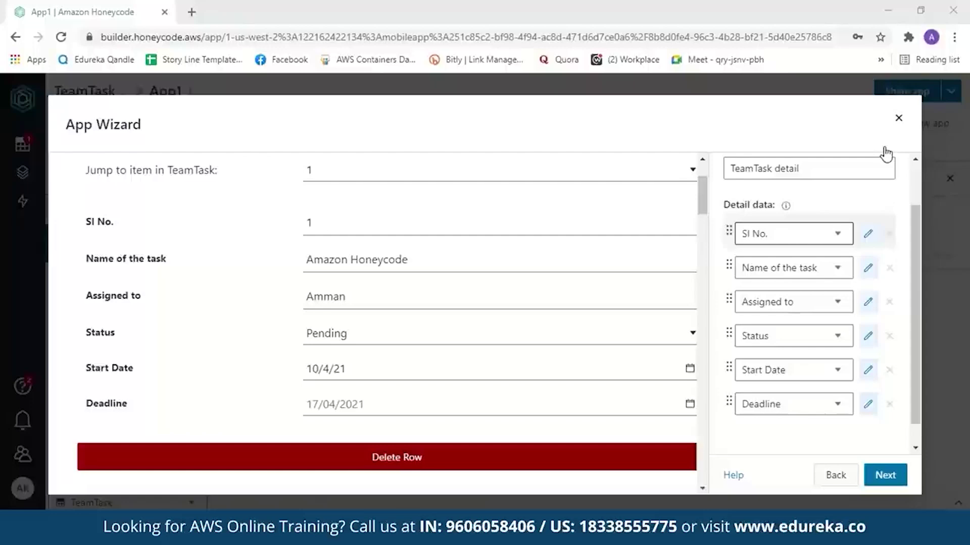
{"action": "left_click", "coordinate": [885, 473]}
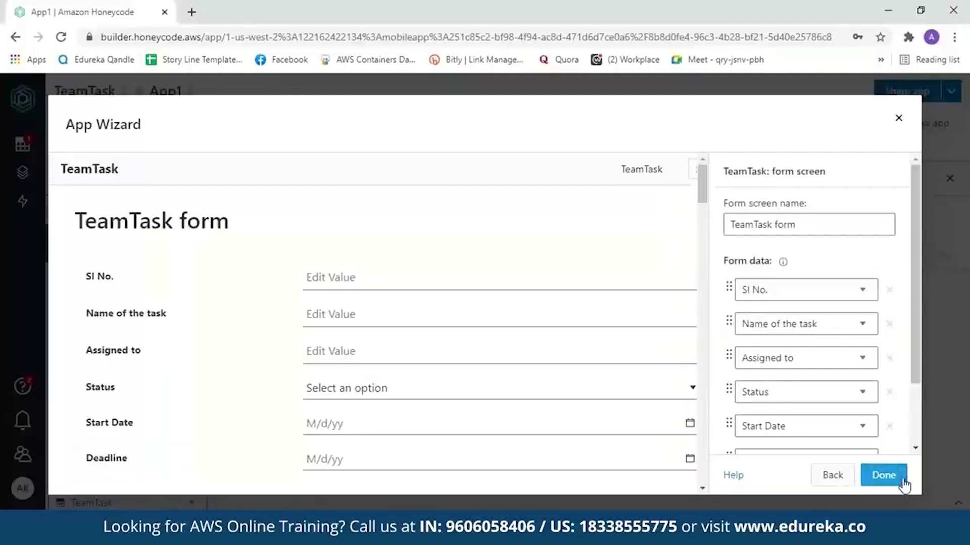
Review and accept the TeamTask form screen, then open the finished app for viewing.
{"action": "left_click_drag", "start_coordinate": [822, 288], "coordinate": [762, 340]}
{"action": "left_click_drag", "start_coordinate": [915, 306], "coordinate": [919, 378]}
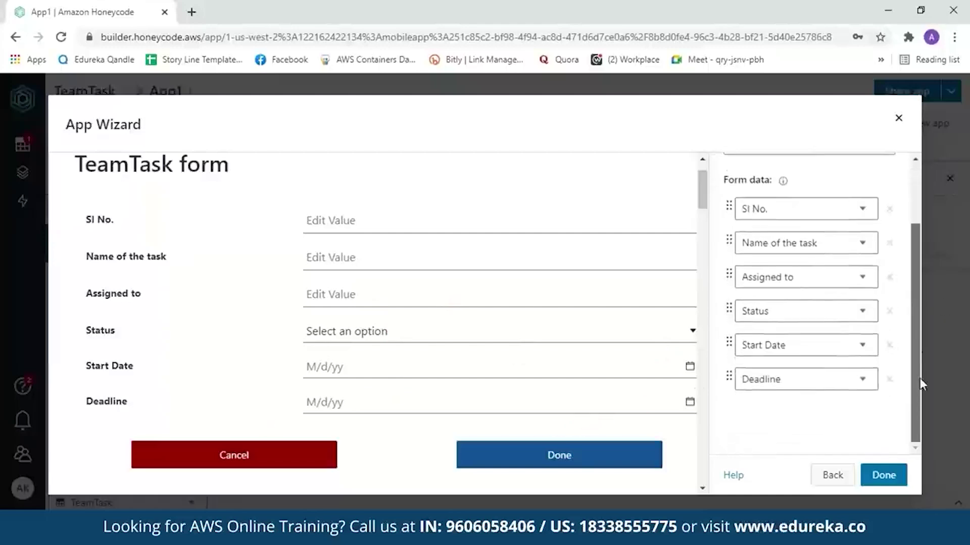
{"action": "left_click", "coordinate": [882, 475]}
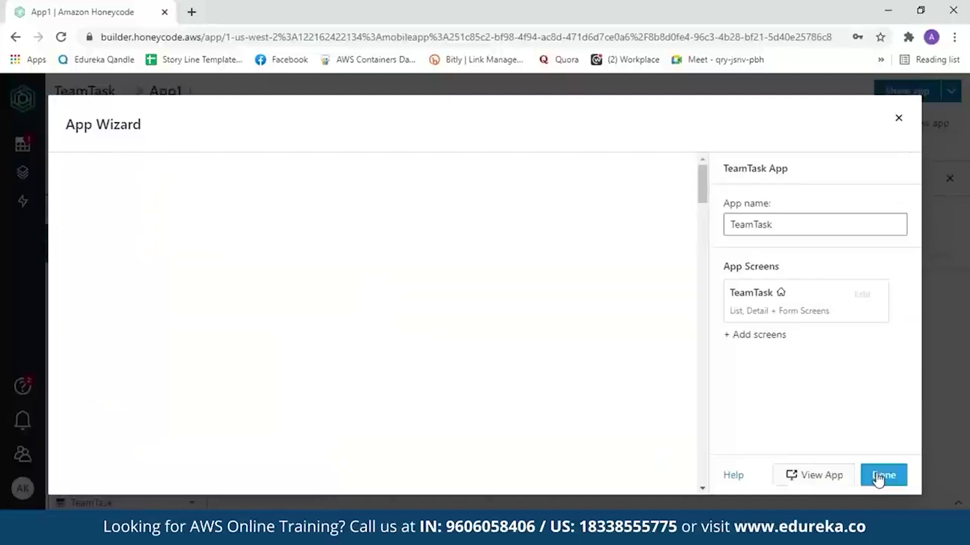
{"action": "left_click", "coordinate": [821, 477]}
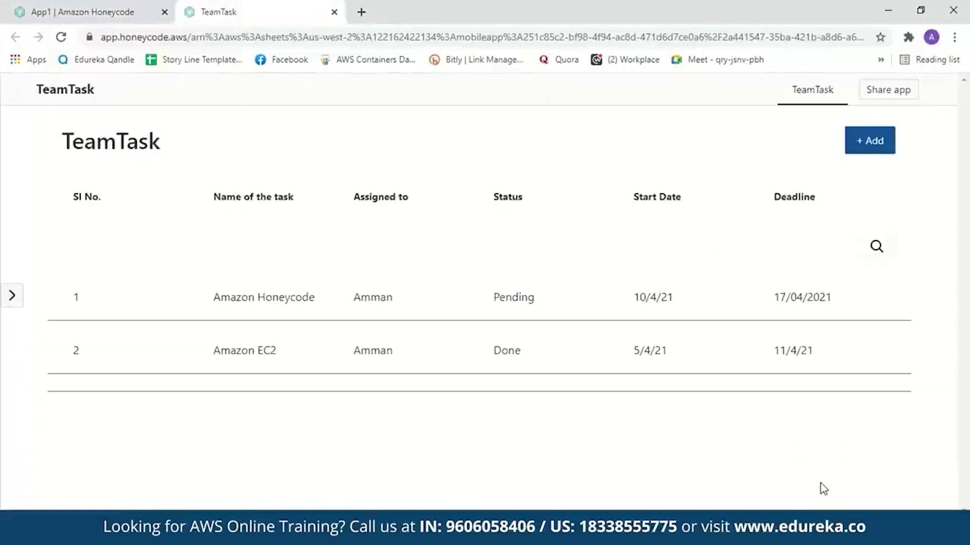
Examine the app's search field and its form for adding tasks, then return to the task list.
{"action": "left_click", "coordinate": [877, 246]}
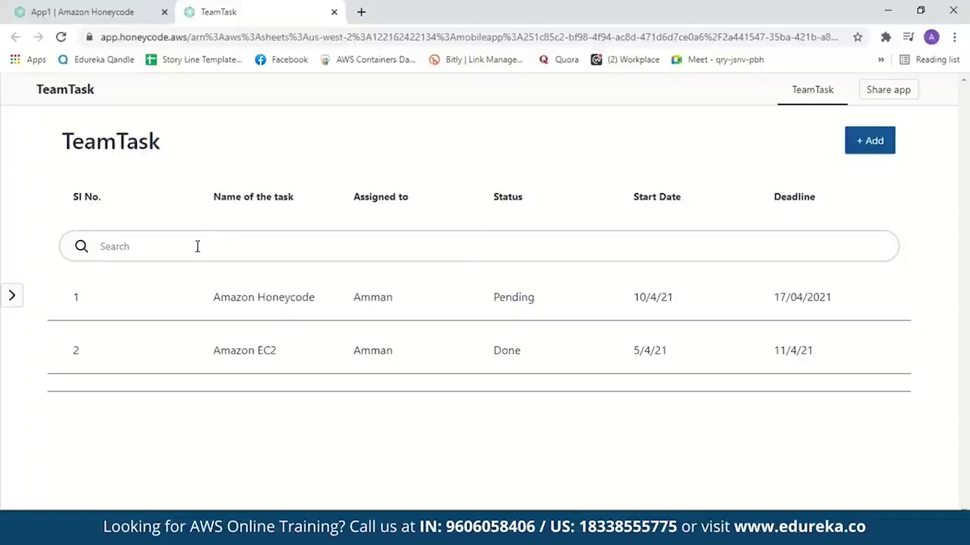
{"action": "left_click", "coordinate": [875, 148]}
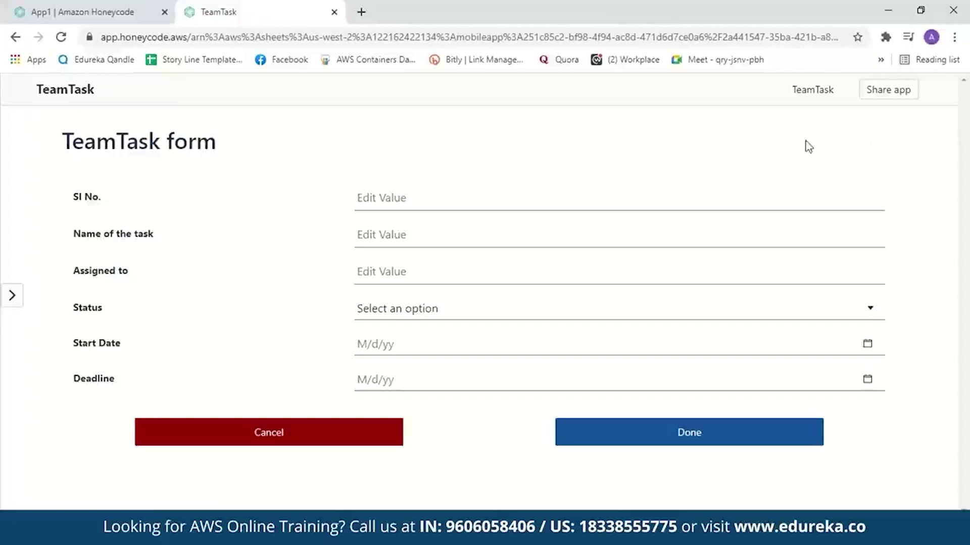
{"action": "left_click", "coordinate": [15, 37]}
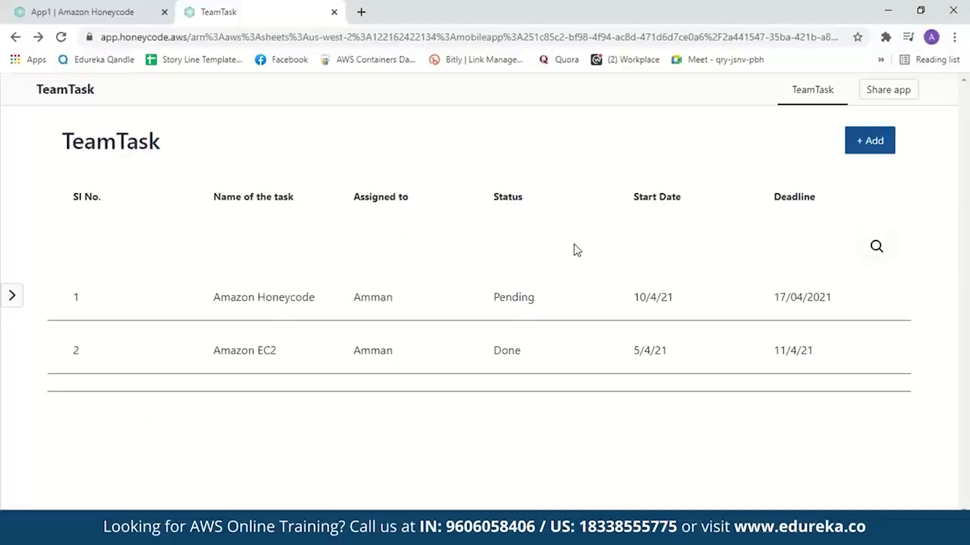
Set the status of the Amazon Honeycode task to Done on its detail screen and return to the task list.
{"action": "left_click", "coordinate": [228, 314]}
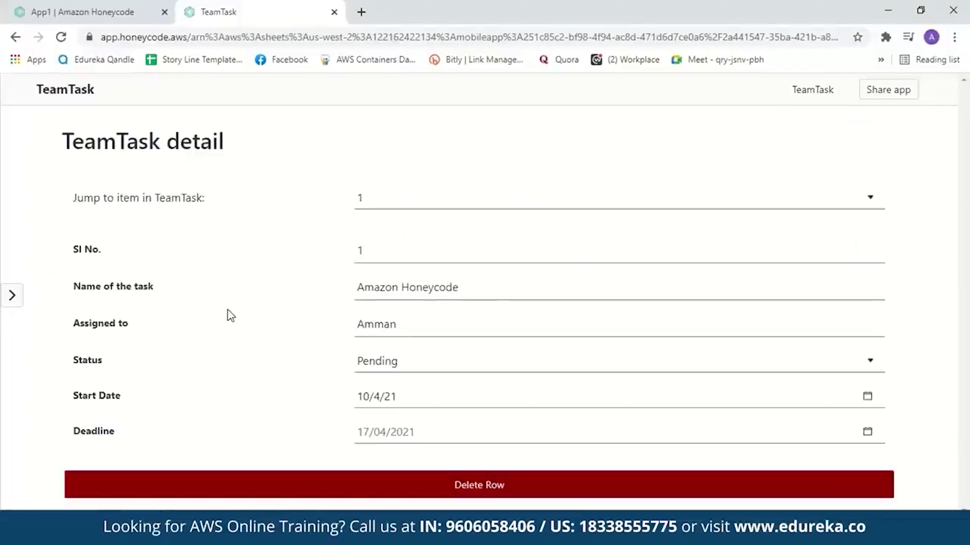
{"action": "left_click", "coordinate": [866, 362]}
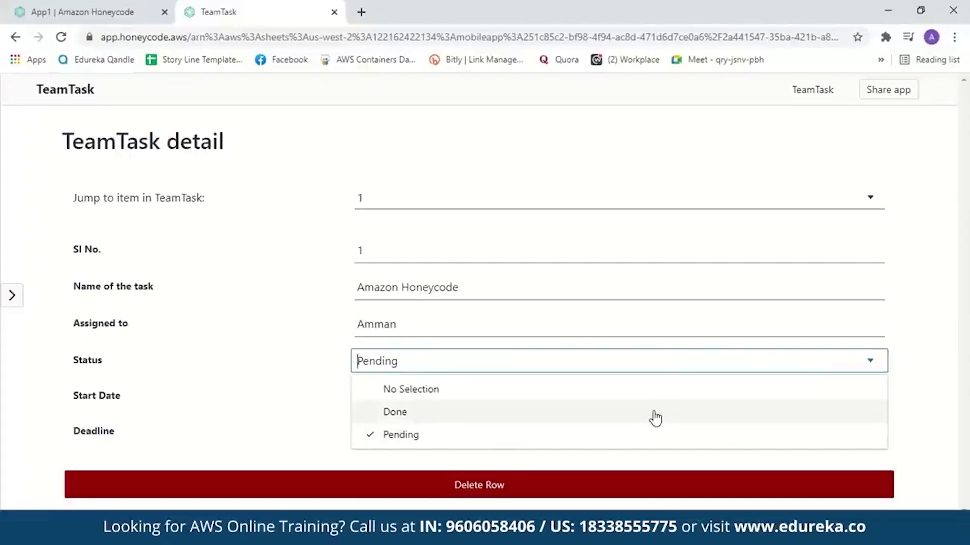
{"action": "left_click", "coordinate": [656, 417]}
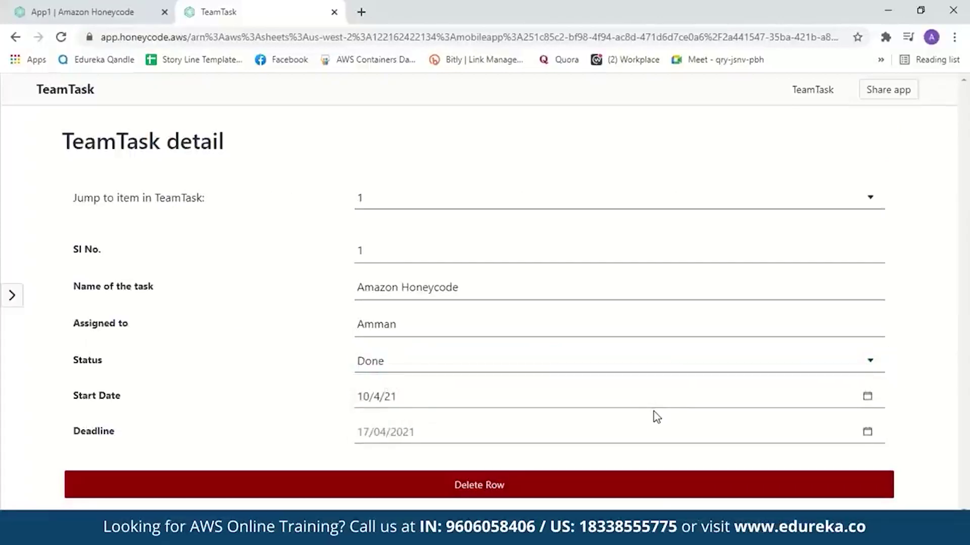
{"action": "left_click", "coordinate": [15, 37]}
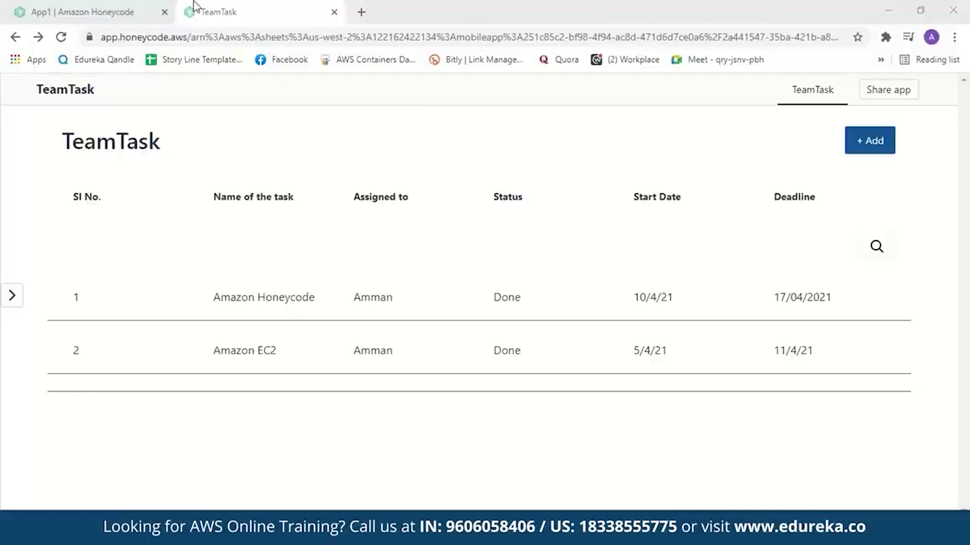
Return to the Honeycode builder and close the App Wizard, accepting the message that follows.
{"action": "left_click", "coordinate": [81, 12]}
{"action": "left_click", "coordinate": [899, 121]}
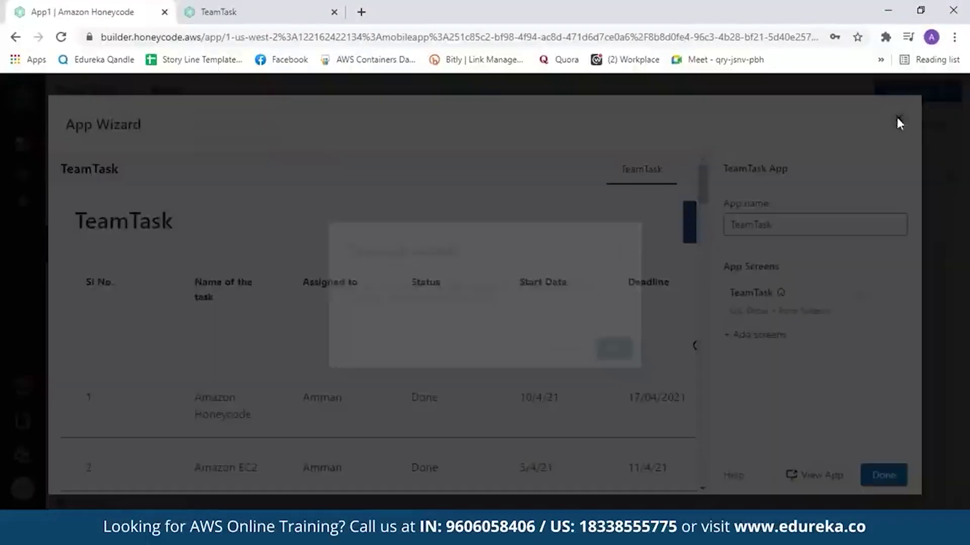
{"action": "left_click", "coordinate": [613, 349]}
Create a new automation in the TeamTask workbook, dismiss its introduction, and view the available triggers and actions.
{"action": "left_click", "coordinate": [21, 207]}
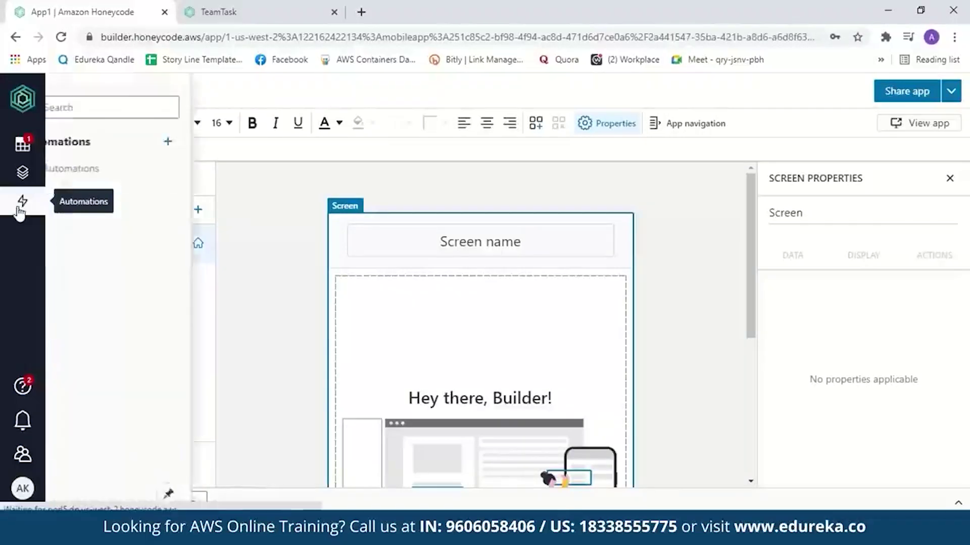
{"action": "left_click", "coordinate": [208, 143]}
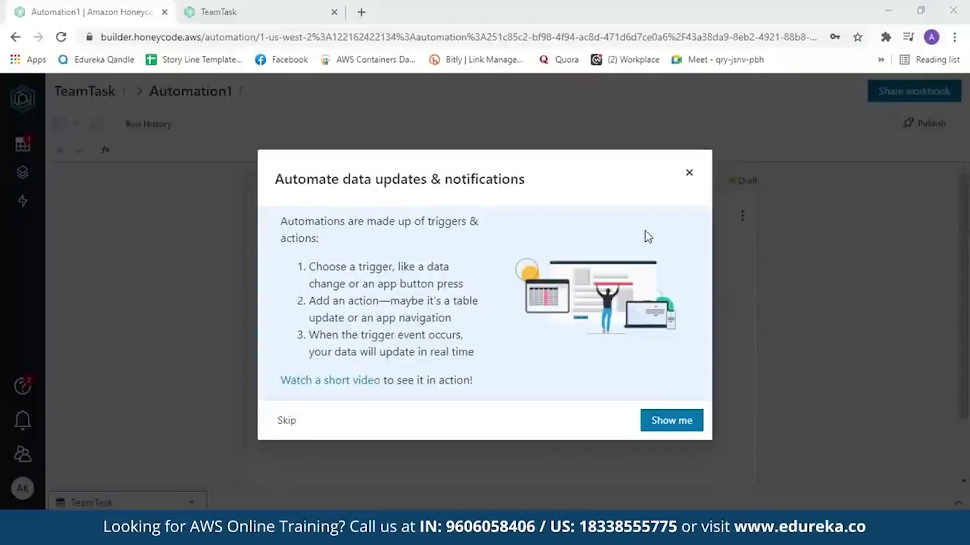
{"action": "left_click", "coordinate": [688, 173]}
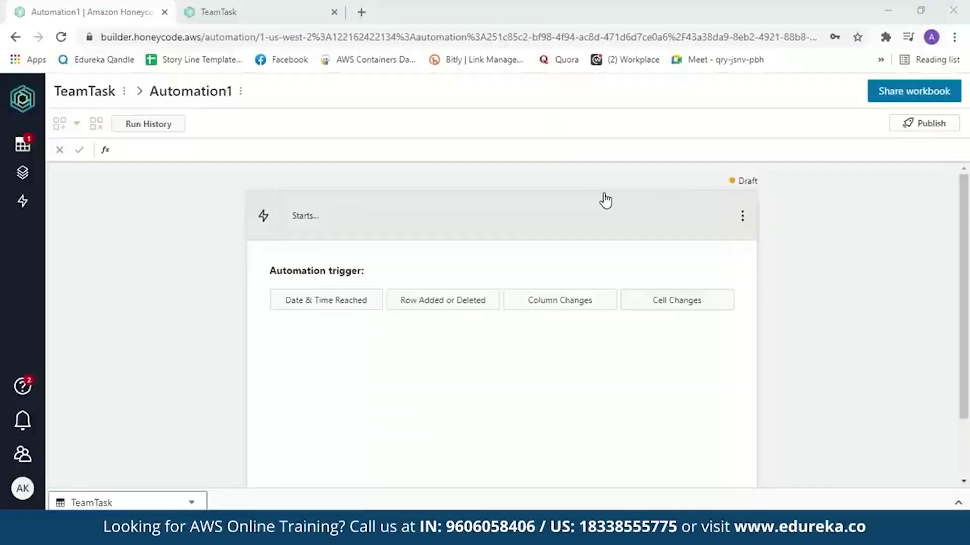
{"action": "left_click", "coordinate": [316, 223]}
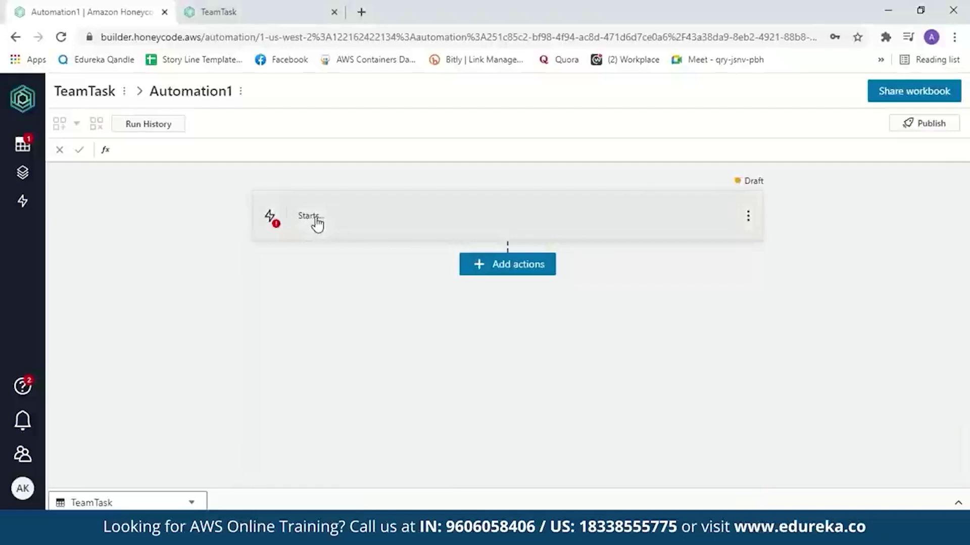
{"action": "left_click", "coordinate": [497, 269]}
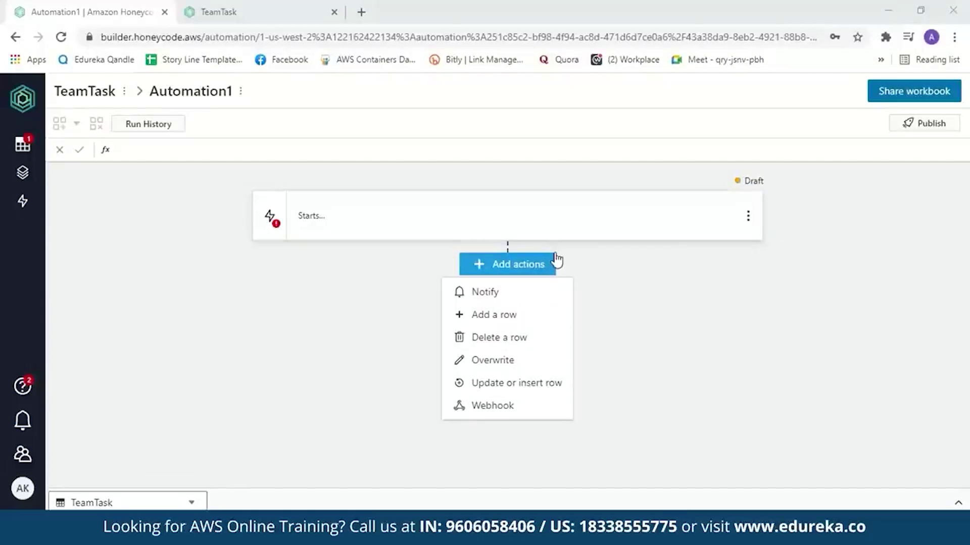
Switch to the running TeamTask app, view its sharing options, and close them without adding a contact.
{"action": "left_click", "coordinate": [216, 15]}
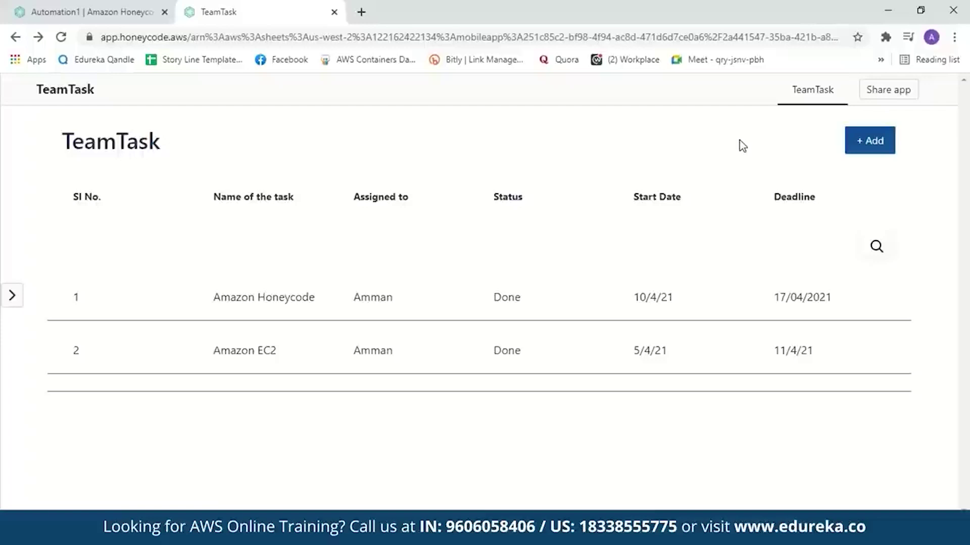
{"action": "left_click", "coordinate": [884, 95]}
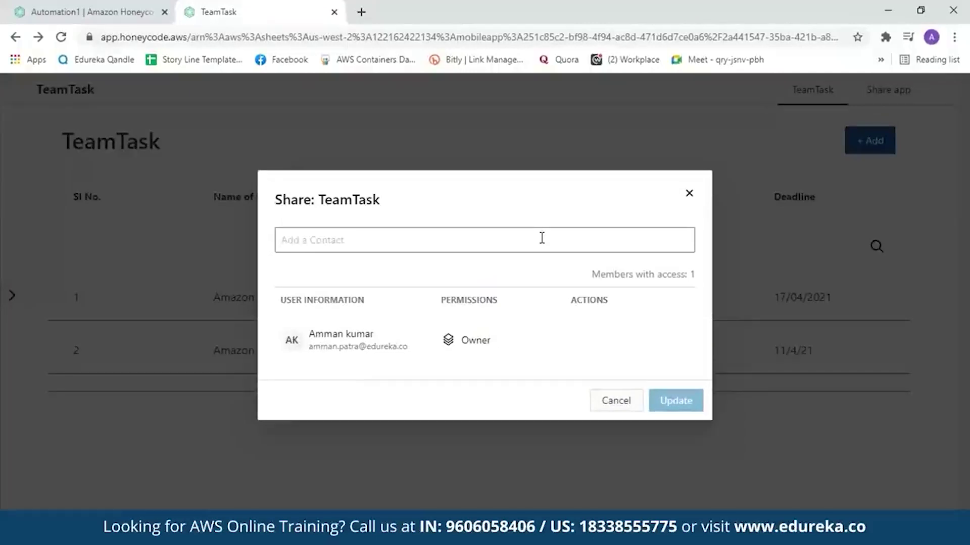
{"action": "left_click", "coordinate": [609, 400]}
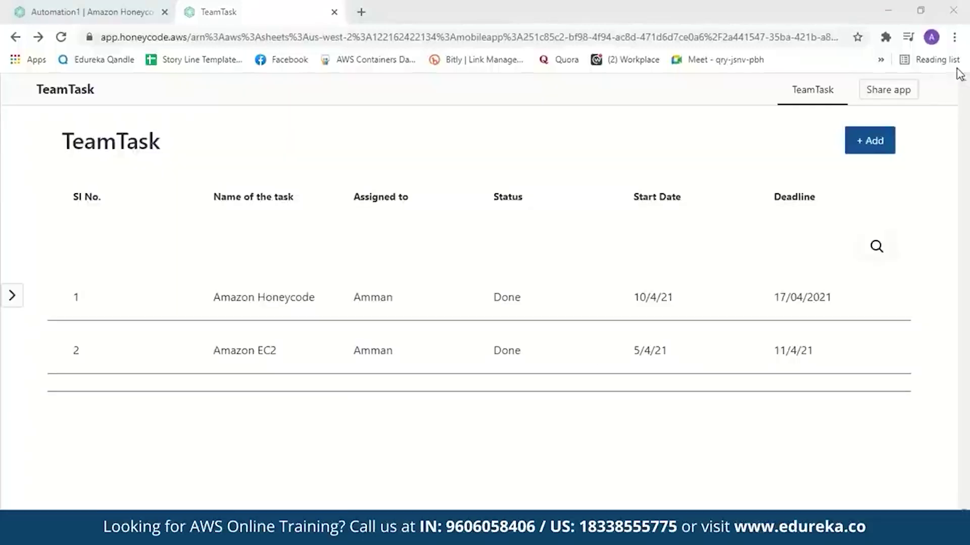